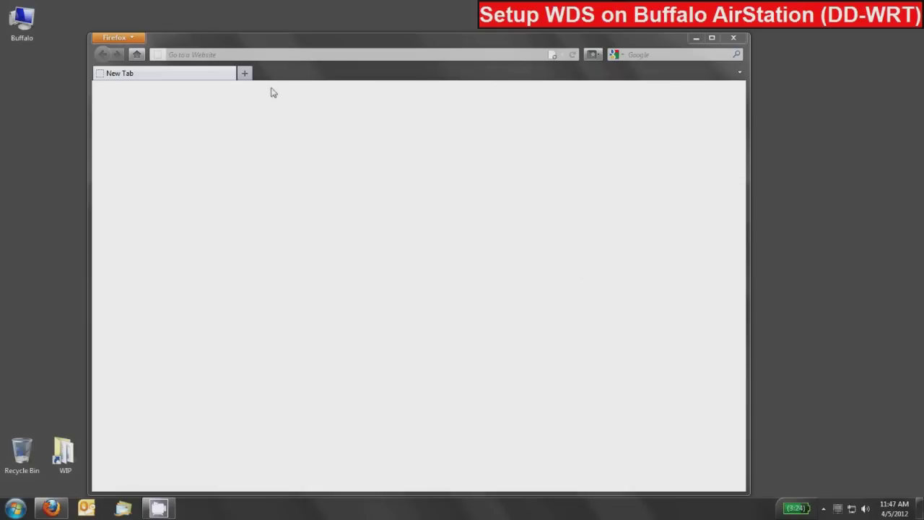
Step: Load the router's admin page at 192.168.11.1 in Firefox
left_click(212, 56)
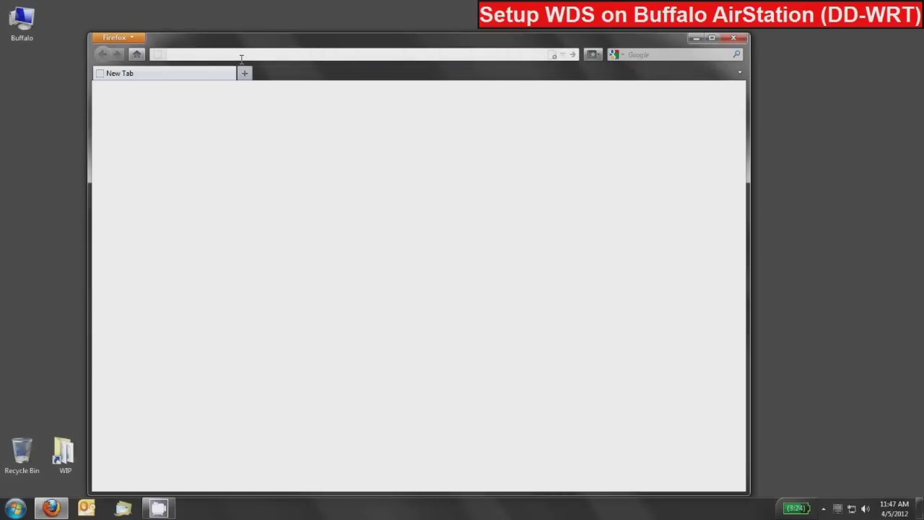
type("192.168.11.1")
key("Return")
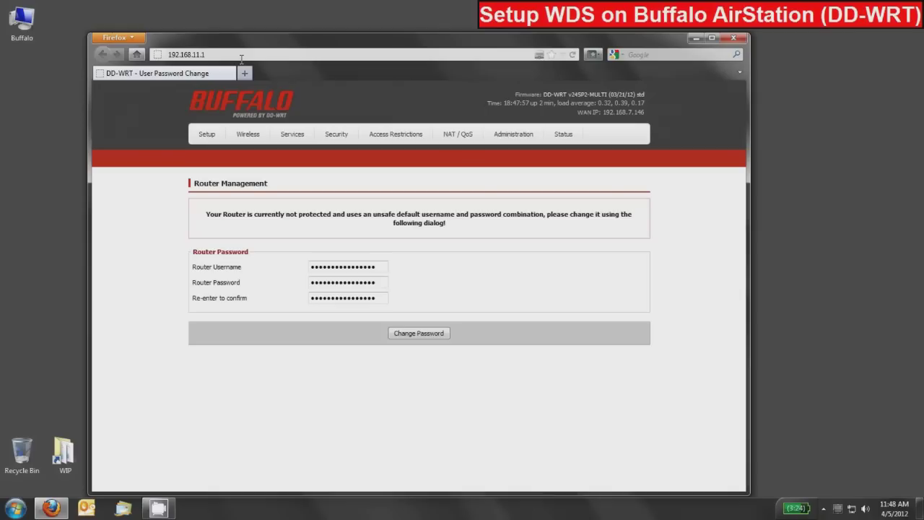
Step: Replace the default router username and password with new credentials, entering the password twice
left_click_drag(381, 267, 267, 264)
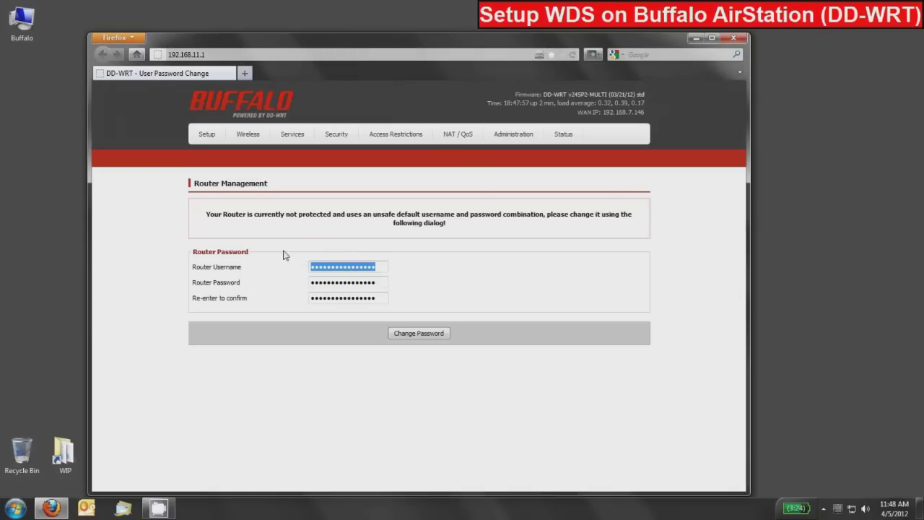
type("root")
key("Tab")
type("rootroot")
key("Tab")
type("rootroot")
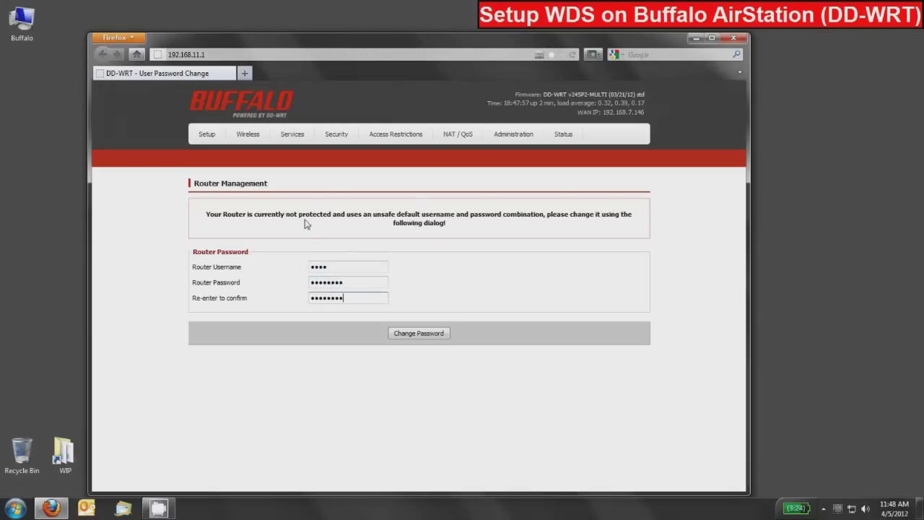
left_click(409, 334)
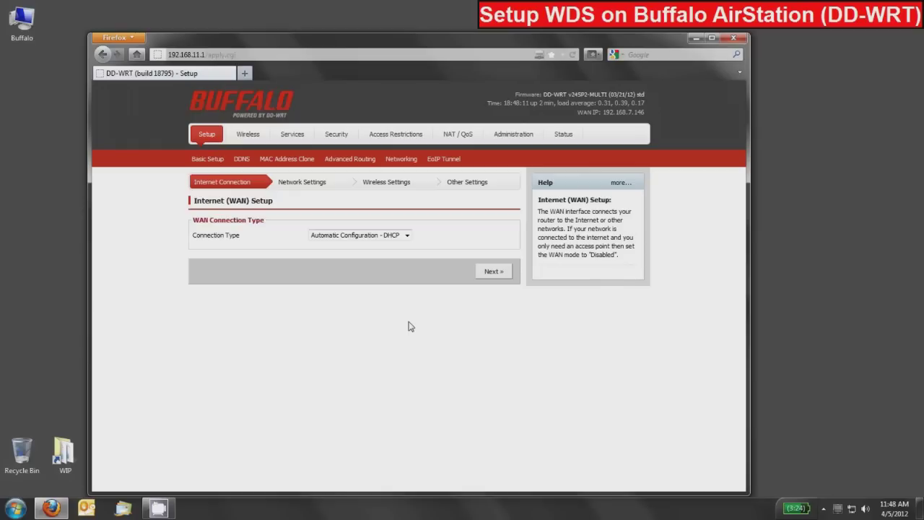
Step: Log in to the router with the new username and password in the authentication prompt
type("root")
key("Tab")
type("password")
key("Return")
Step: Set the ath0 2.4 GHz Wireless Mode to WDS AP and save
left_click(248, 134)
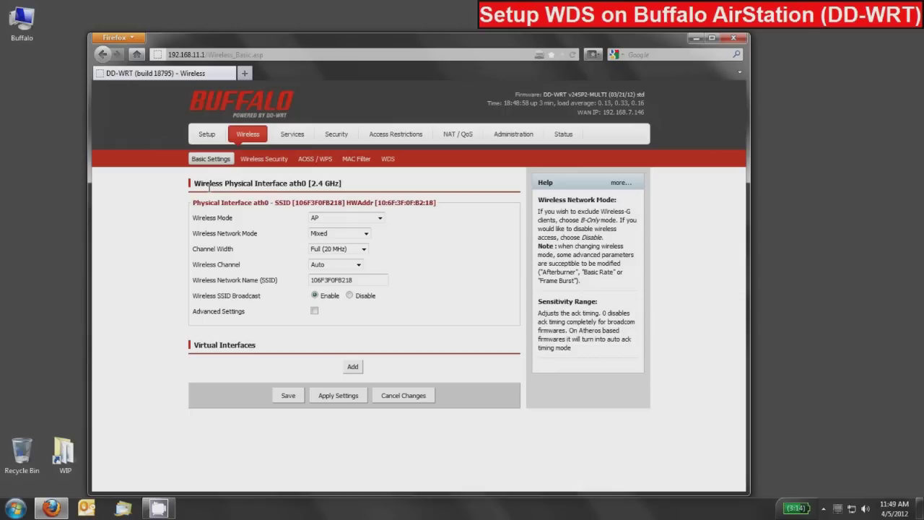
left_click(357, 221)
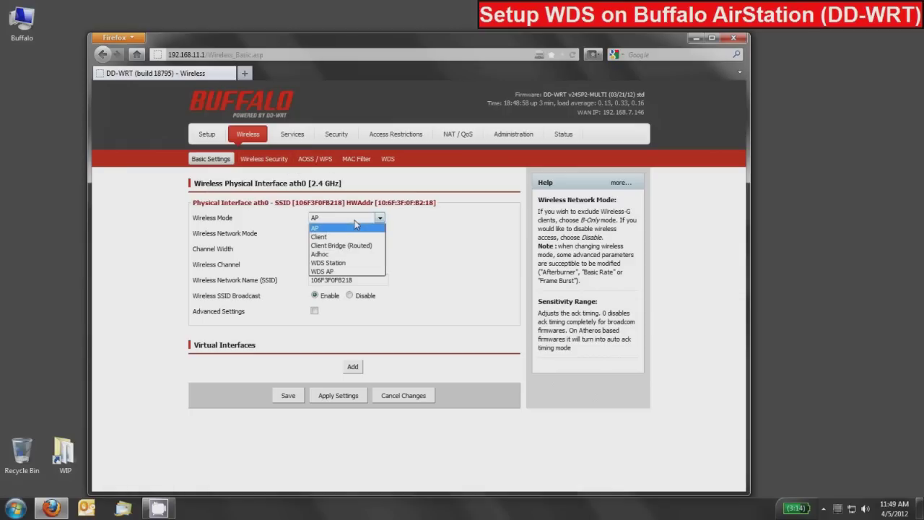
left_click(329, 272)
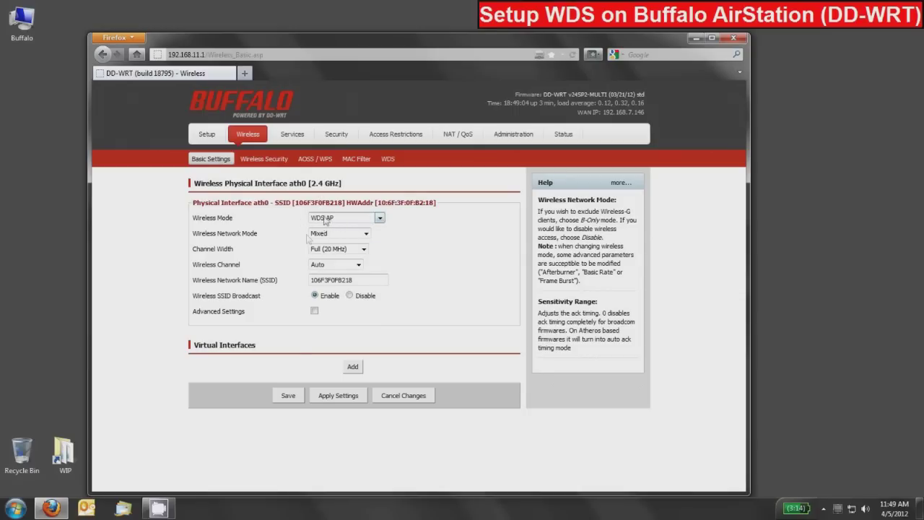
left_click(288, 396)
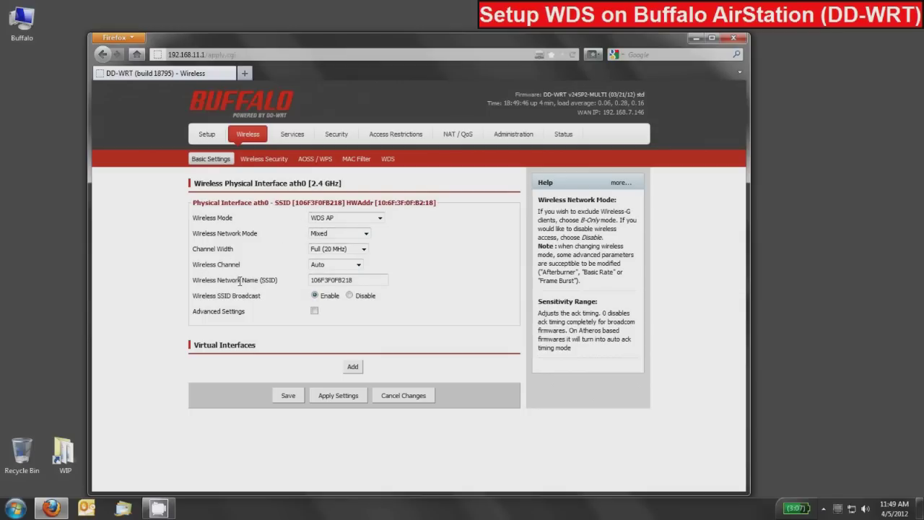
Step: Change the ath0 SSID to 'Bridge', set SSID Broadcast to Disable, and save
double_click(364, 281)
type("Bridge")
left_click(349, 296)
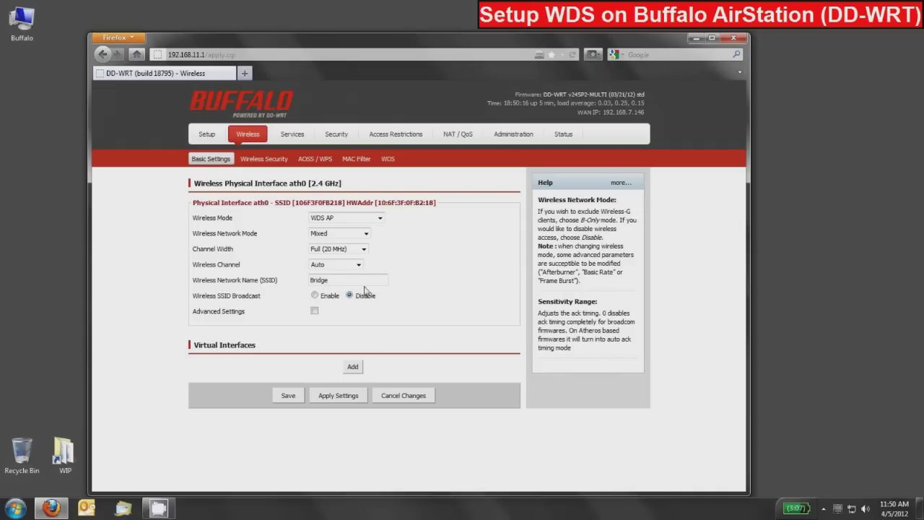
left_click(288, 396)
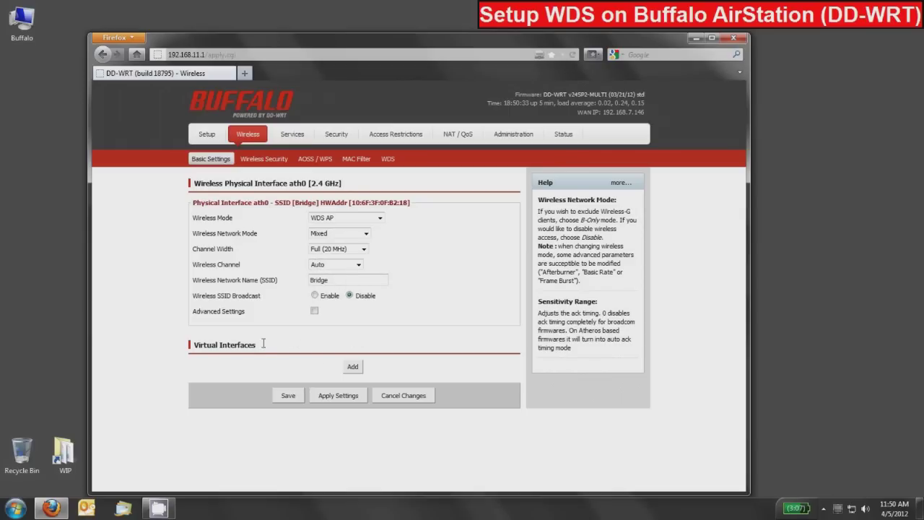
Step: Add a virtual interface named 'Buffalo-Network' replacing dd-wrt_vap, save it, and go to Wireless Security
left_click(352, 367)
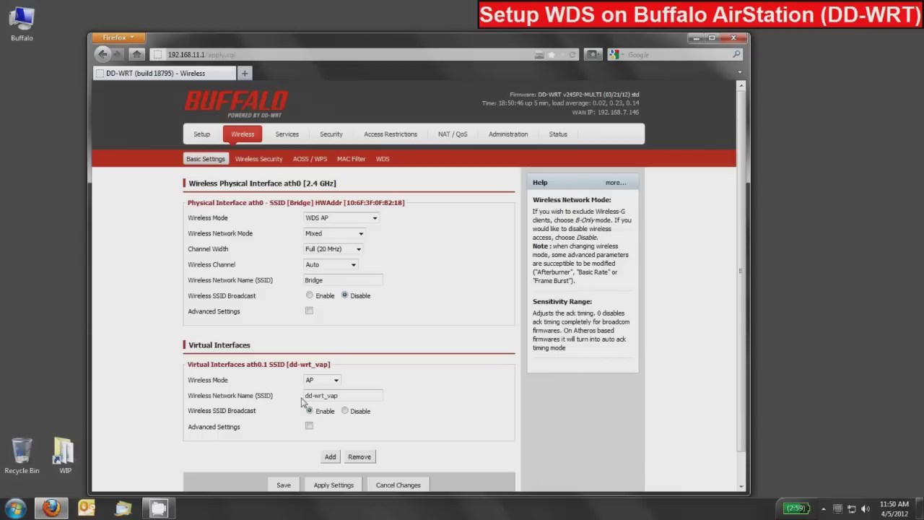
left_click_drag(351, 397, 238, 389)
type("Buffalo-Network")
left_click(283, 485)
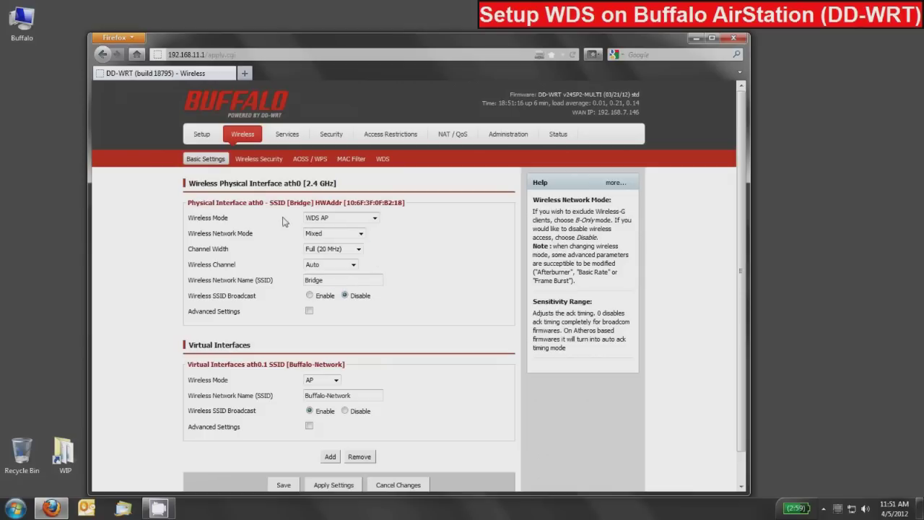
left_click(246, 162)
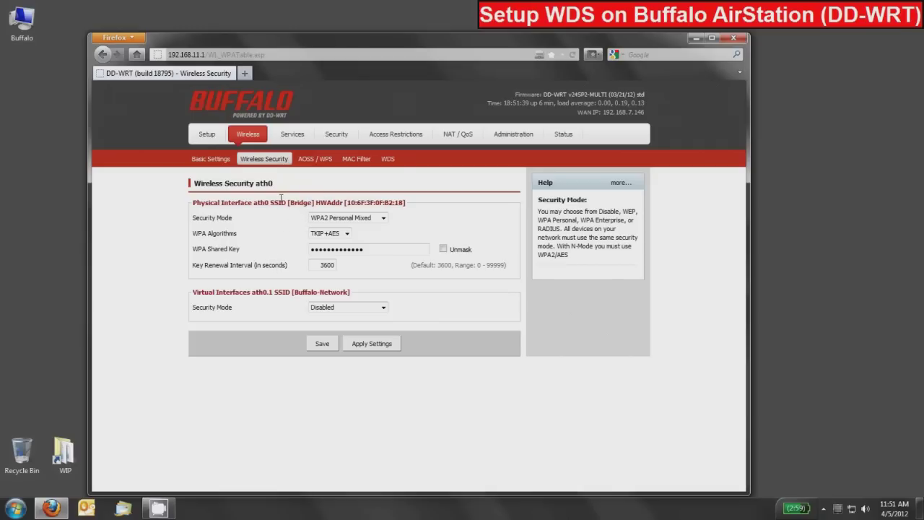
Step: Set the Bridge interface security to WPA2 Personal with AES algorithm and save
left_click(329, 218)
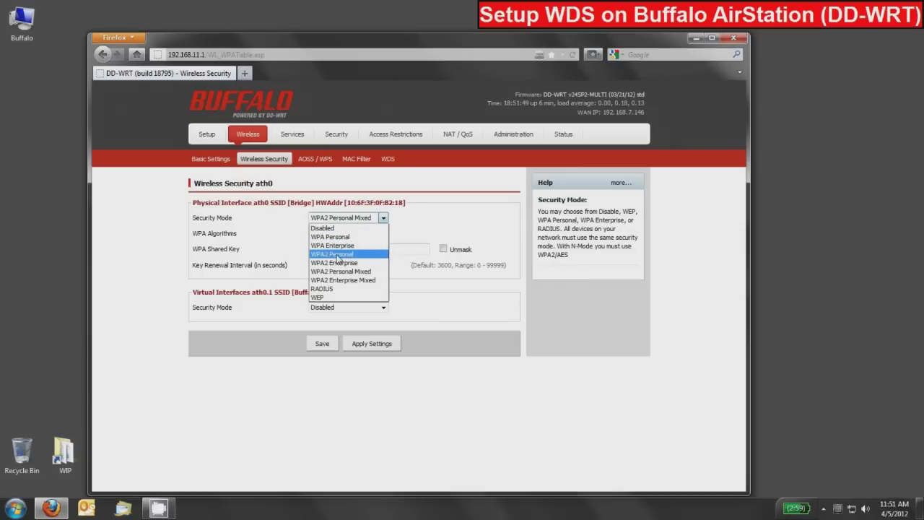
left_click(336, 256)
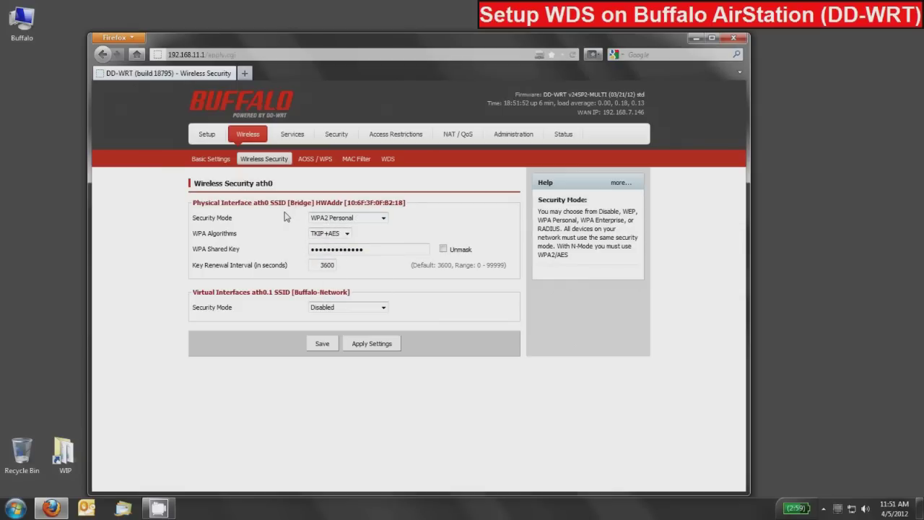
left_click(329, 235)
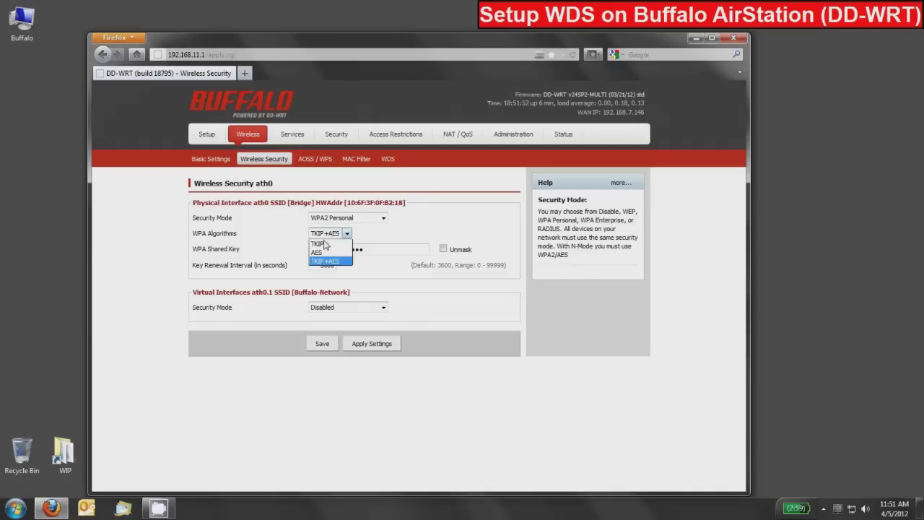
left_click(318, 252)
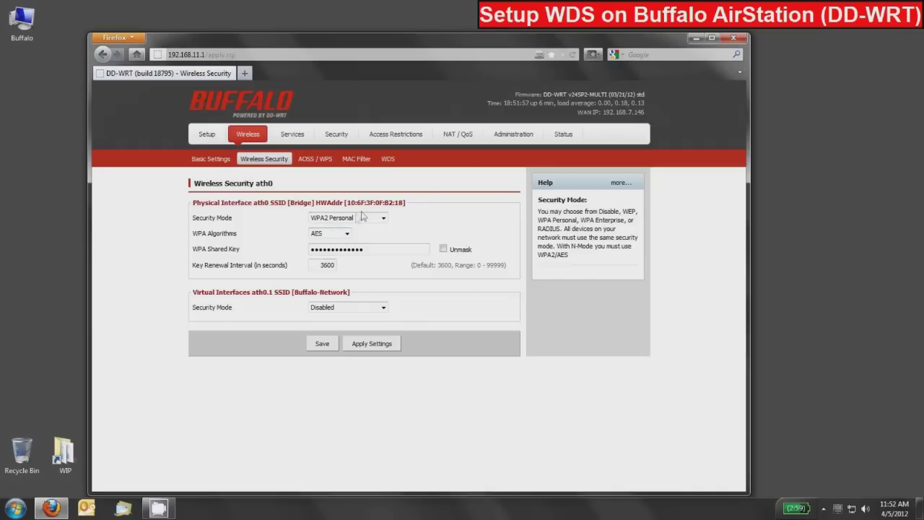
left_click(322, 344)
Step: Set Buffalo-Network security to WPA2 Personal Mixed with TKIP+AES algorithms
left_click(341, 308)
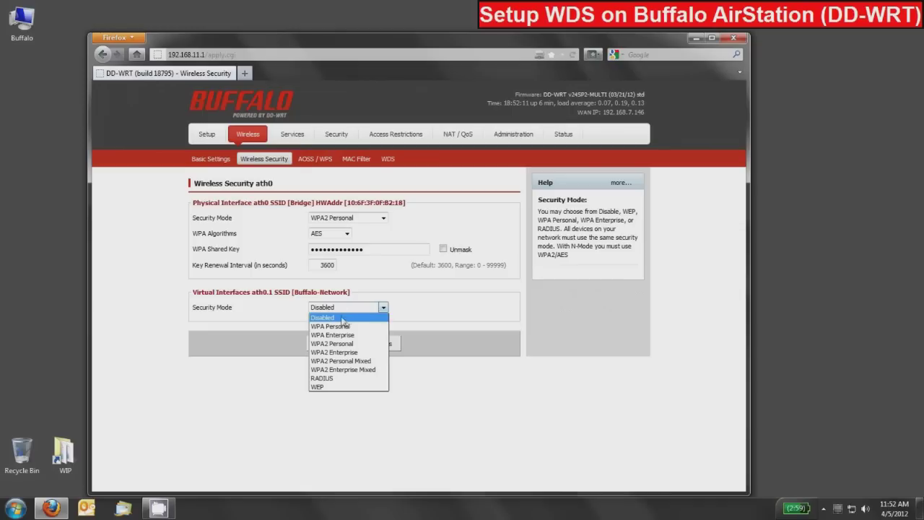
left_click(339, 361)
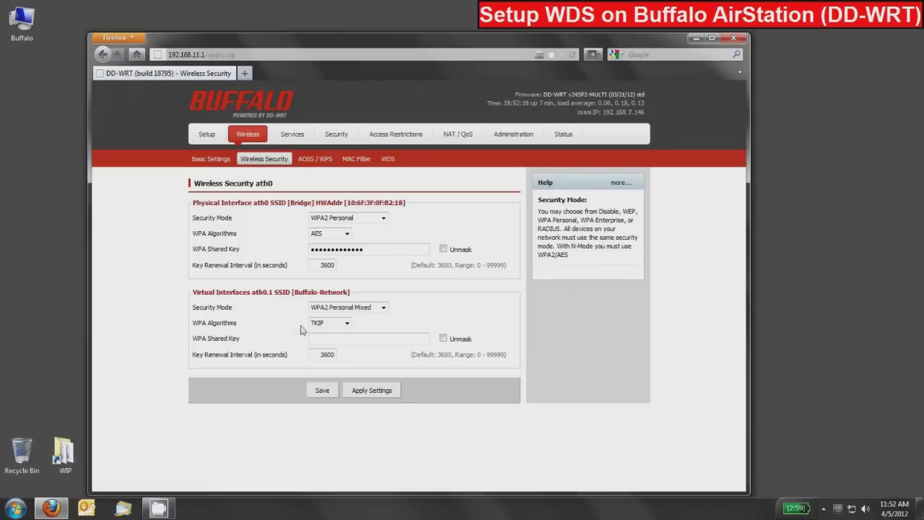
left_click(327, 324)
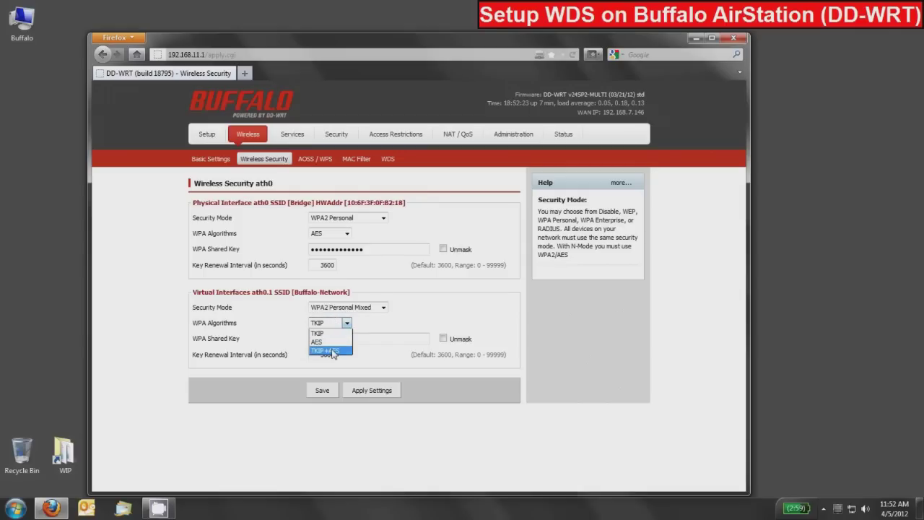
left_click(331, 350)
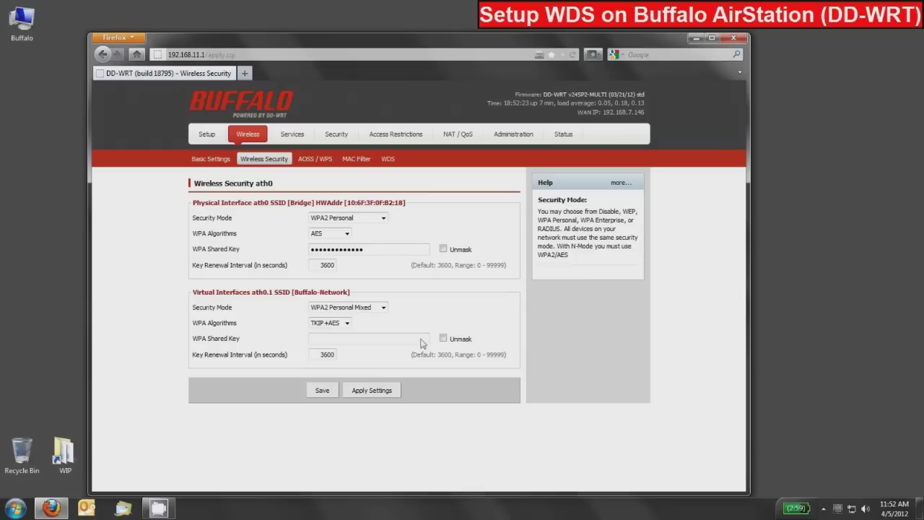
Step: Unmask both interfaces' shared keys and select the existing Bridge key for replacement
left_click(443, 249)
left_click(443, 338)
left_click_drag(391, 249, 312, 249)
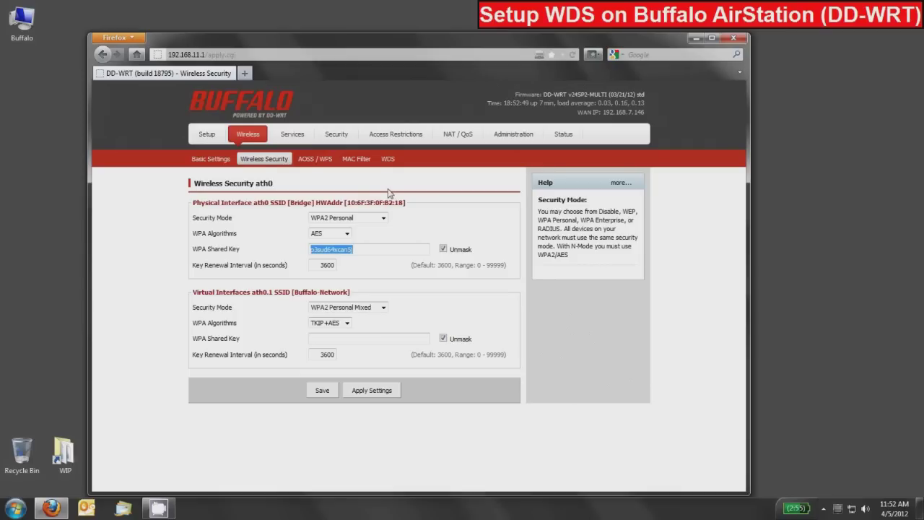
Step: Enter new WPA shared keys for Bridge and Buffalo-Network, save, apply settings, and unmask to verify
type("password")
left_click(318, 338)
type("12345678")
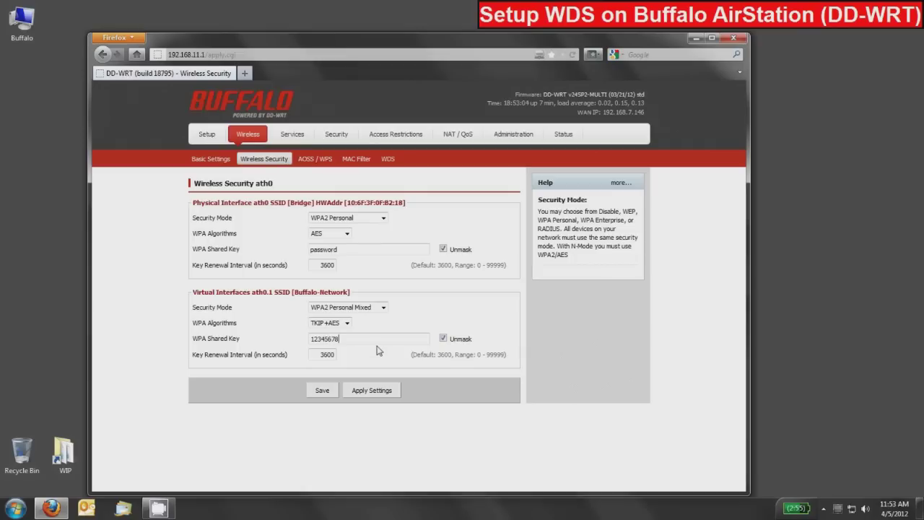
left_click(322, 391)
left_click(367, 390)
left_click(443, 249)
left_click(444, 339)
Step: Load the second router's admin page at 192.168.11.1 in a new tab
left_click(245, 73)
type("192.168.11.1")
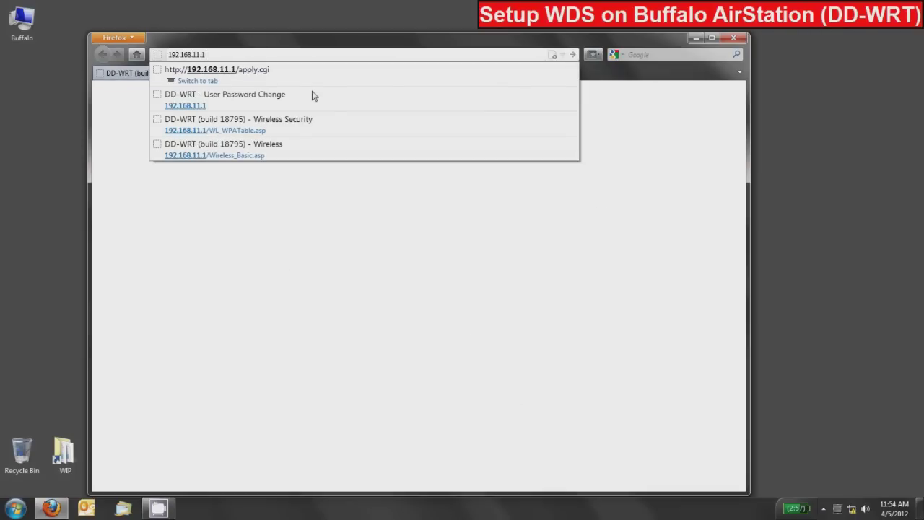
key("Return")
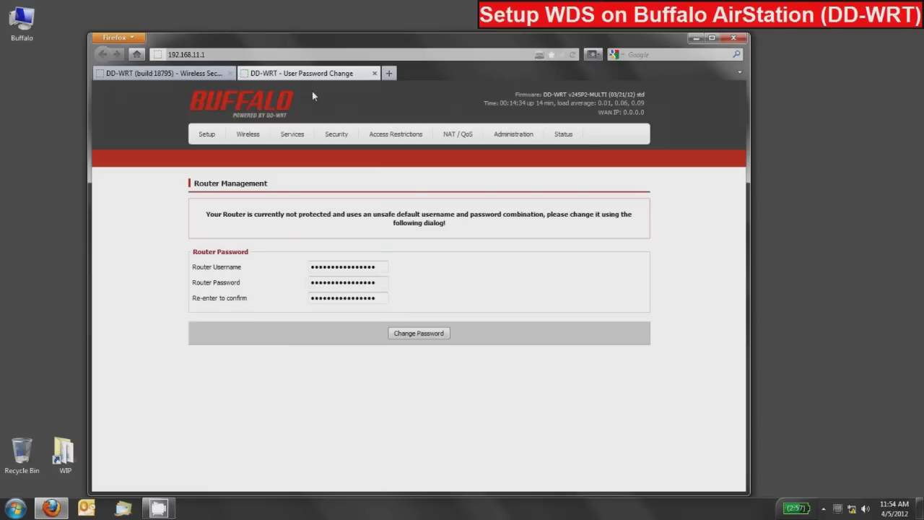
Step: Replace the second router's default login with a new username and password, then view Basic Setup
left_click_drag(378, 266, 304, 268)
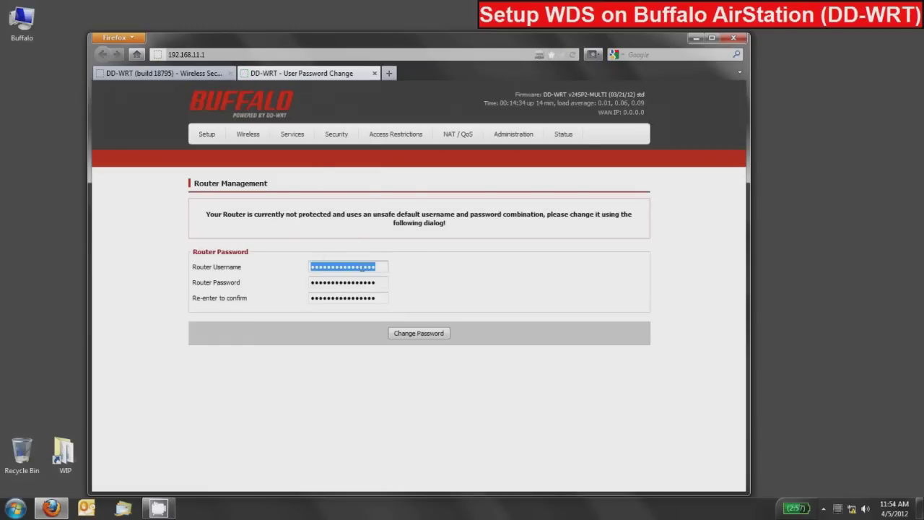
type("root")
key("Tab")
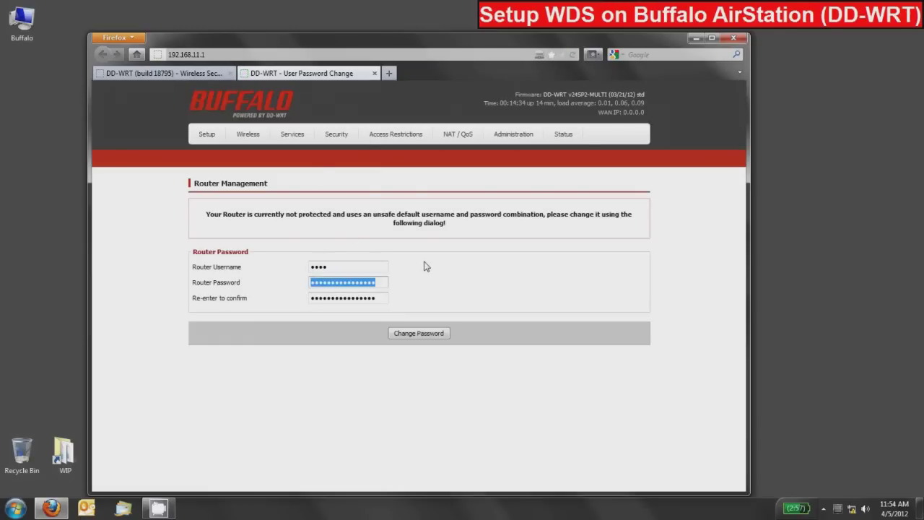
type("password")
key("Tab")
type("password")
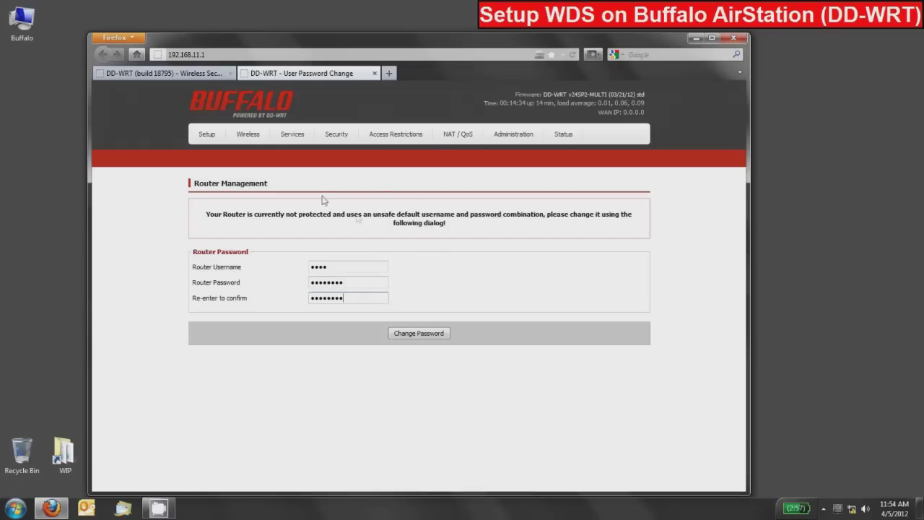
left_click(417, 334)
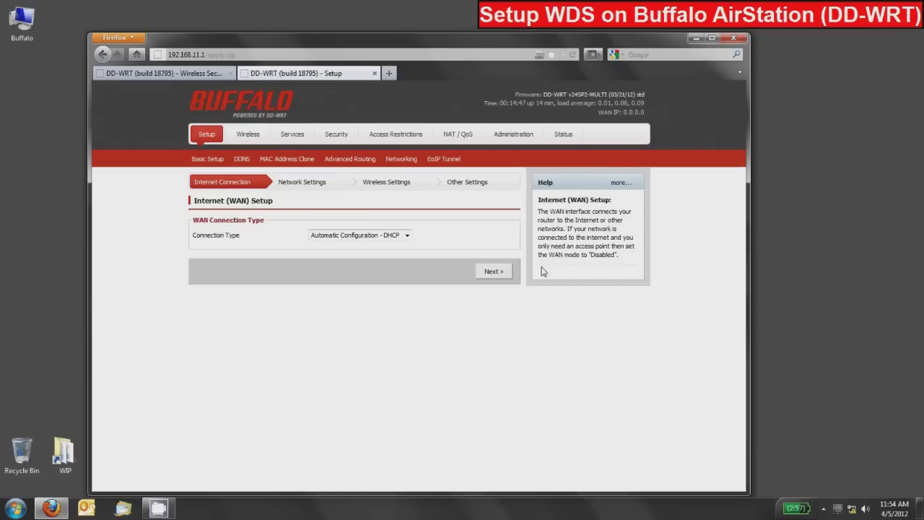
left_click(209, 160)
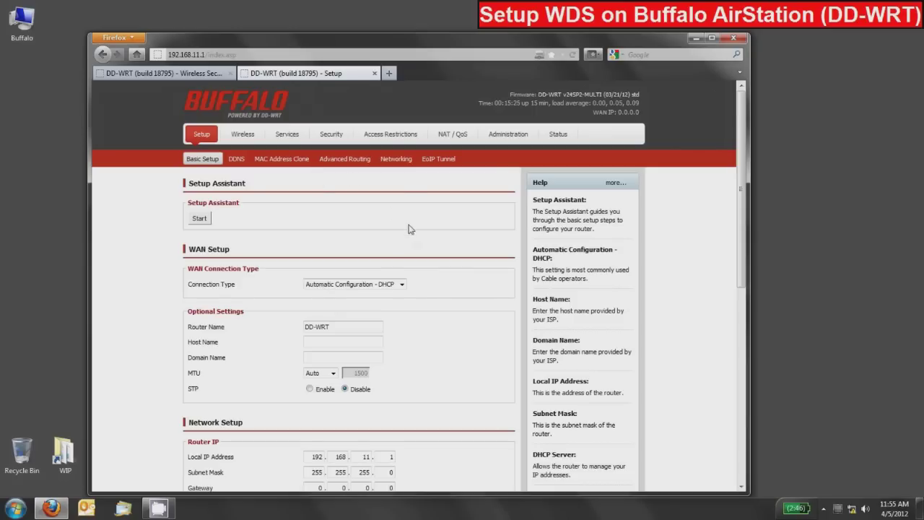
Step: Set the WAN connection type to Disabled and move down to the Local IP Address field
left_click(336, 285)
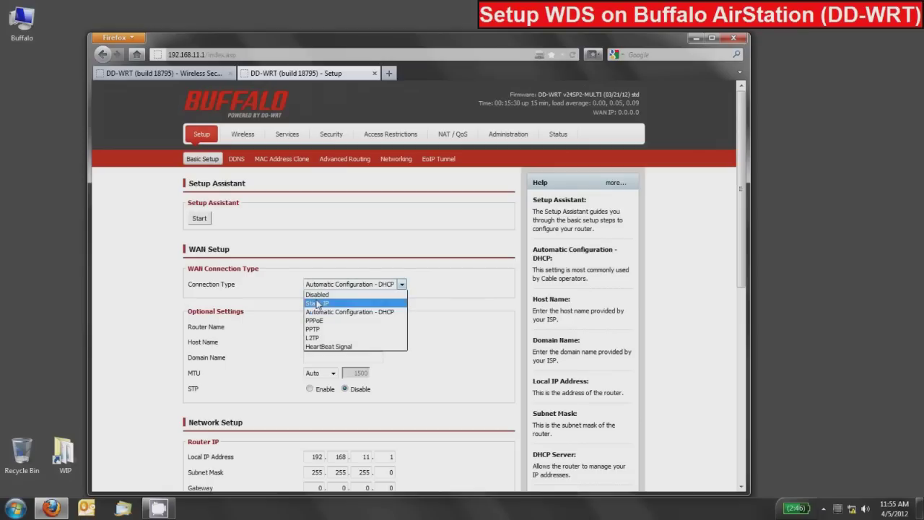
left_click(312, 294)
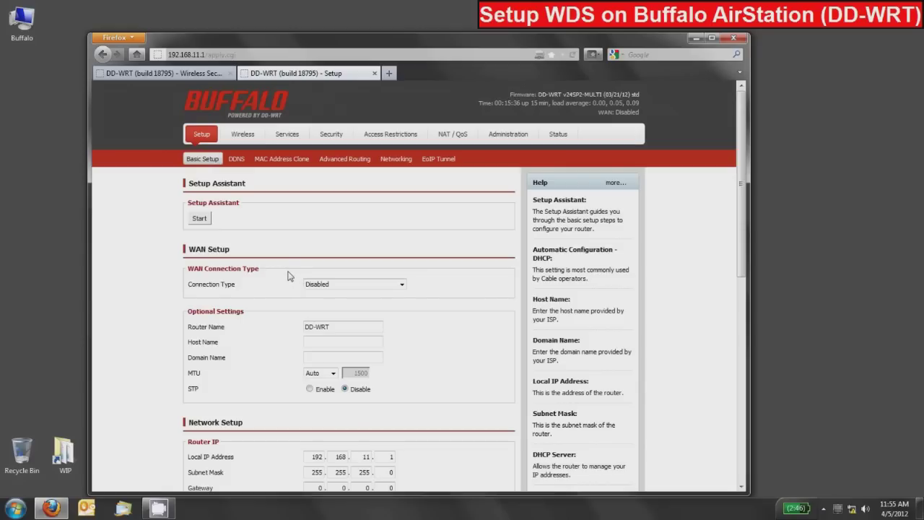
scroll(281, 283, "down", 3)
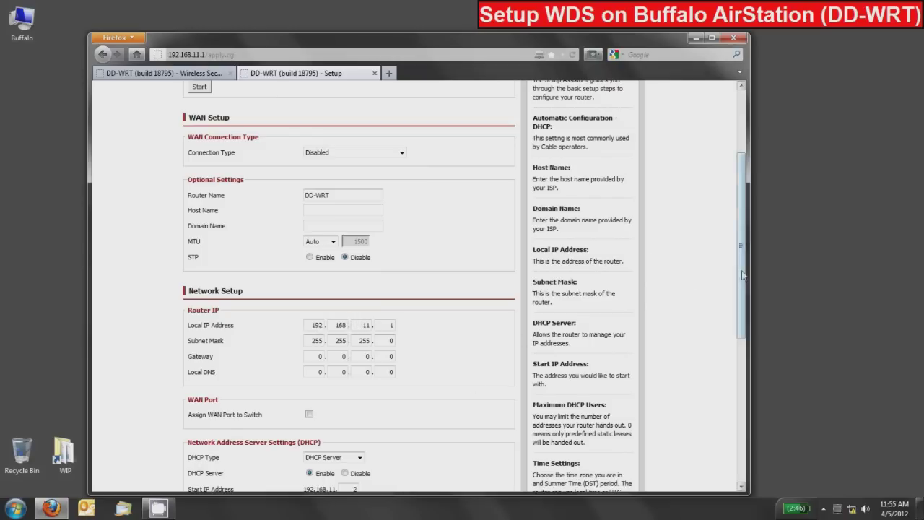
left_click_drag(740, 278, 743, 301)
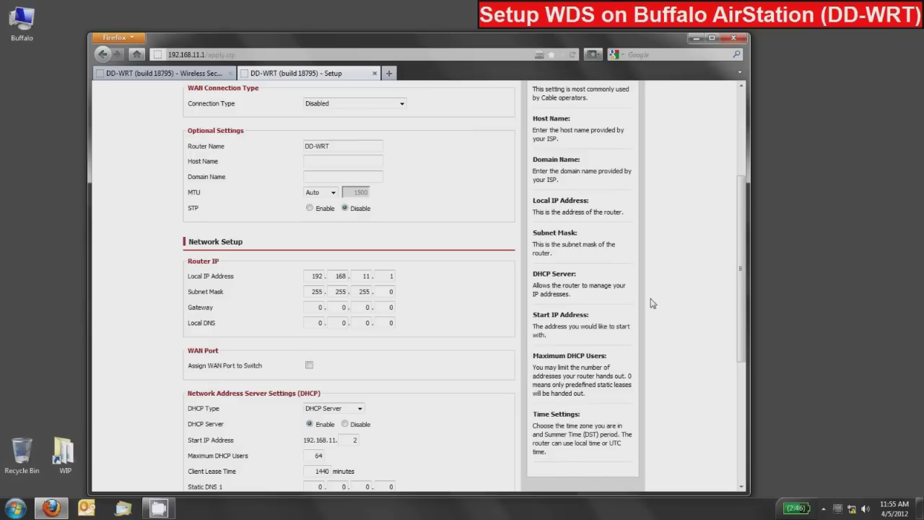
left_click_drag(741, 279, 741, 288)
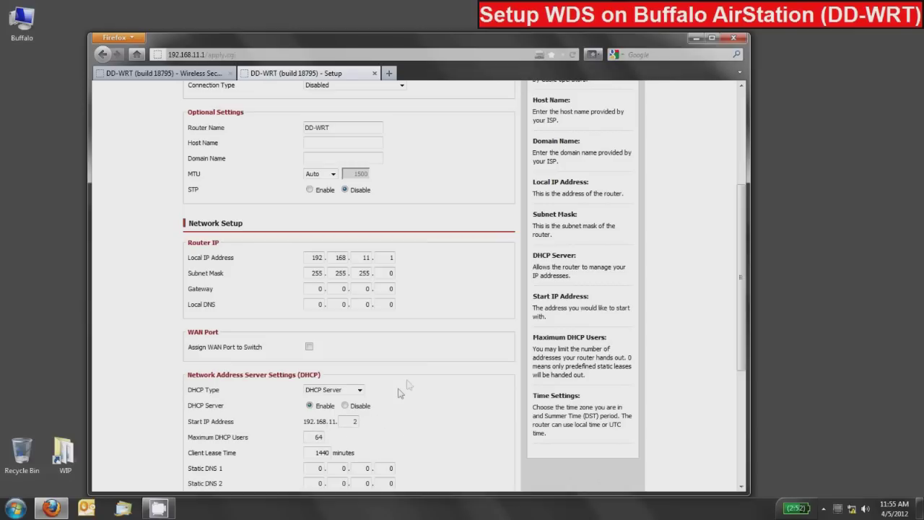
double_click(390, 258)
Step: Change the Local IP's last octet to 254 and set the Gateway to 192.168.11.1
type("254")
double_click(315, 290)
type("192")
key("Tab")
type("168")
key("Tab")
type("11")
key("Tab")
type("1192")
Step: Fill in the Local DNS as 192.168.11.1
key("Tab")
type("168")
key("Tab")
type("11")
key("Tab")
type("1")
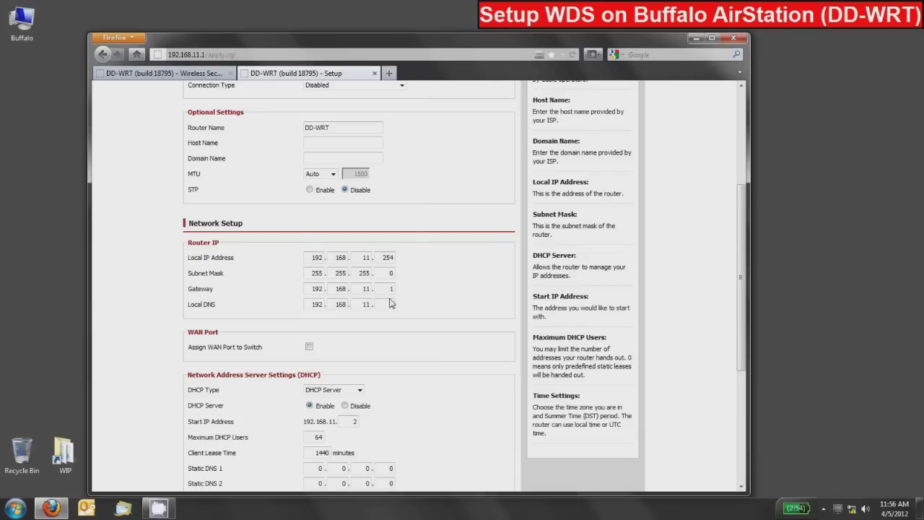
scroll(263, 267, "down", 4)
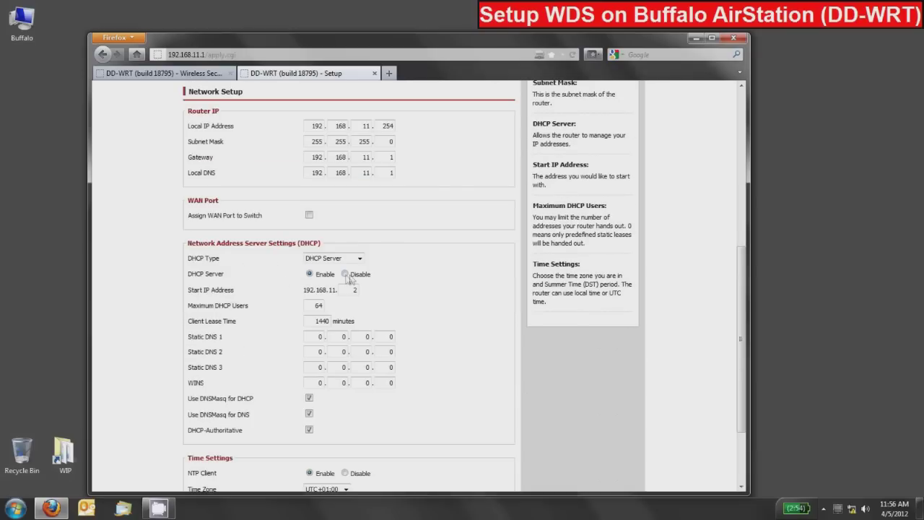
Step: Set the DHCP Server to Disable and save the Basic Setup page
left_click(345, 275)
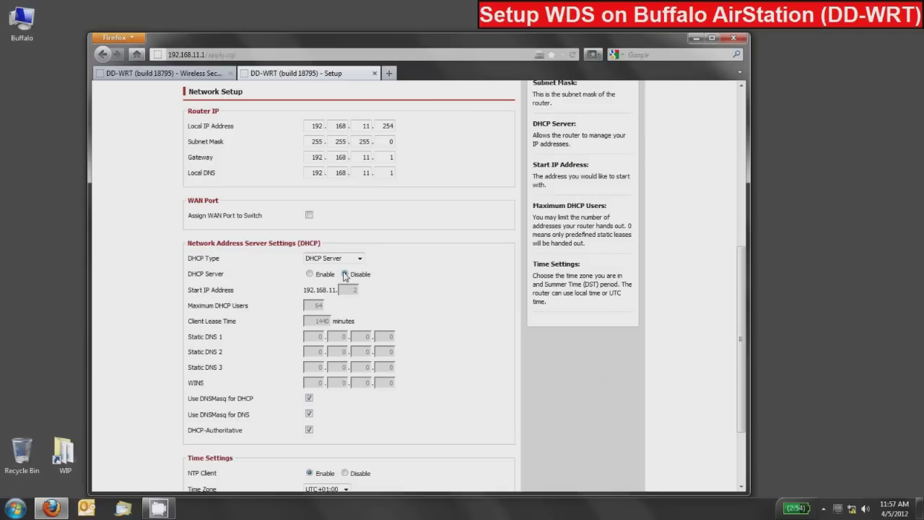
scroll(346, 278, "down", 3)
left_click(284, 452)
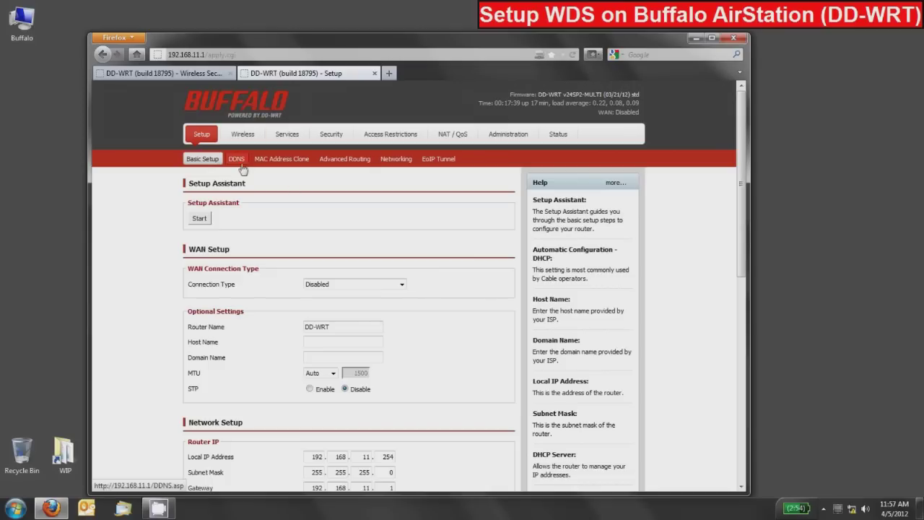
left_click(244, 136)
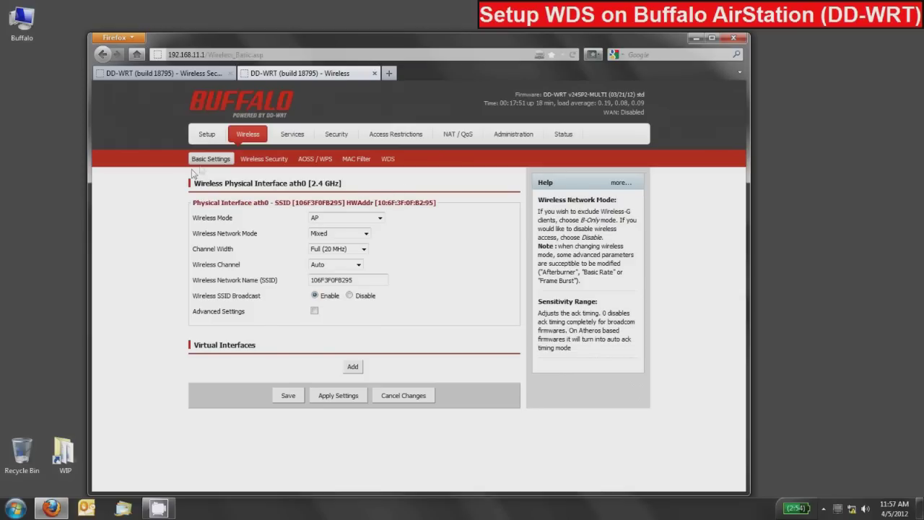
Step: Change ath0's Wireless Mode from AP to WDS Station and save
left_click(336, 218)
left_click(339, 264)
left_click(288, 395)
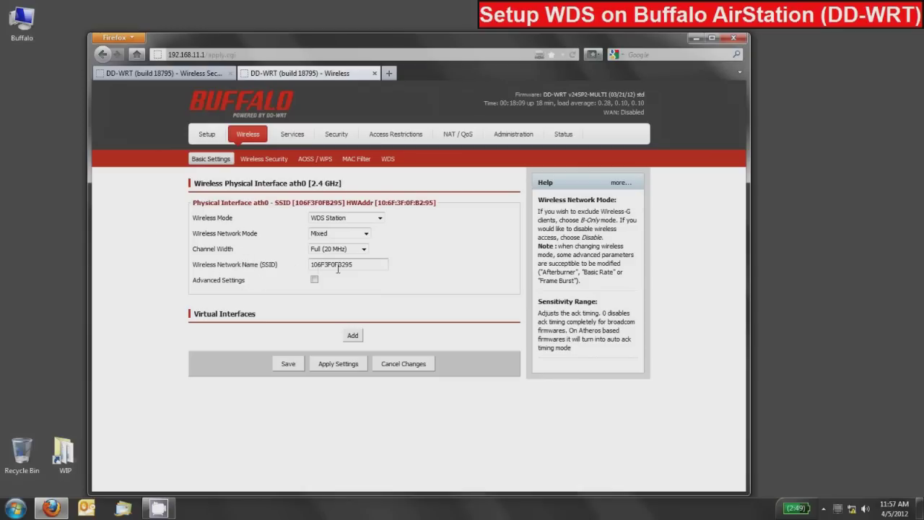
left_click_drag(361, 265, 310, 264)
Step: Replace ath0's Wireless Network Name with Bridge and save the Basic Settings
type("Bridge")
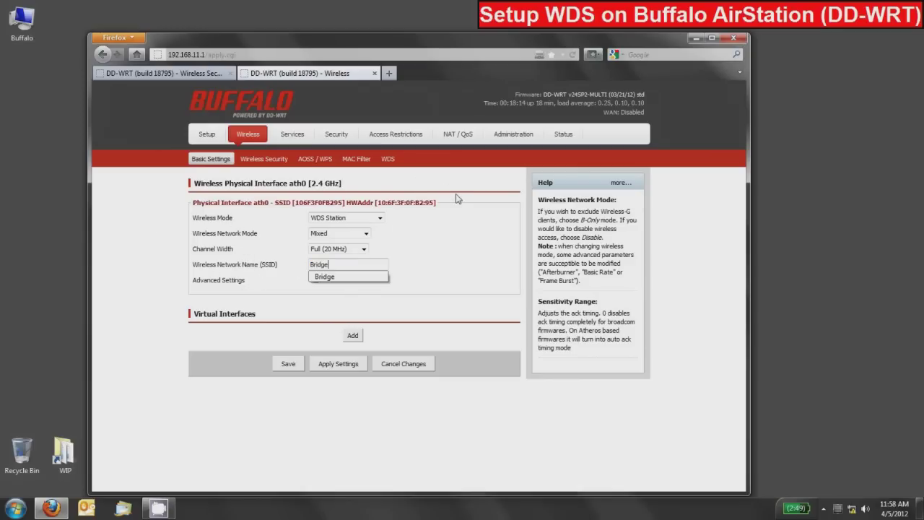
left_click(515, 287)
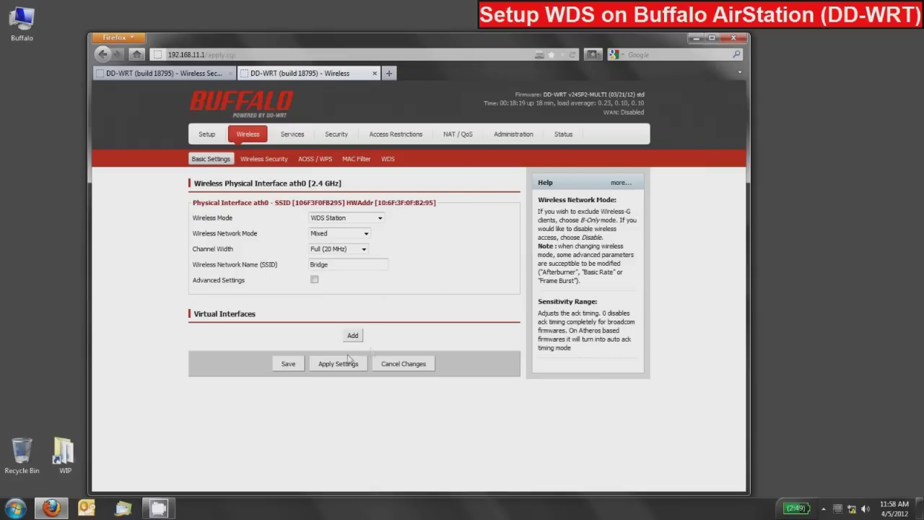
left_click(288, 364)
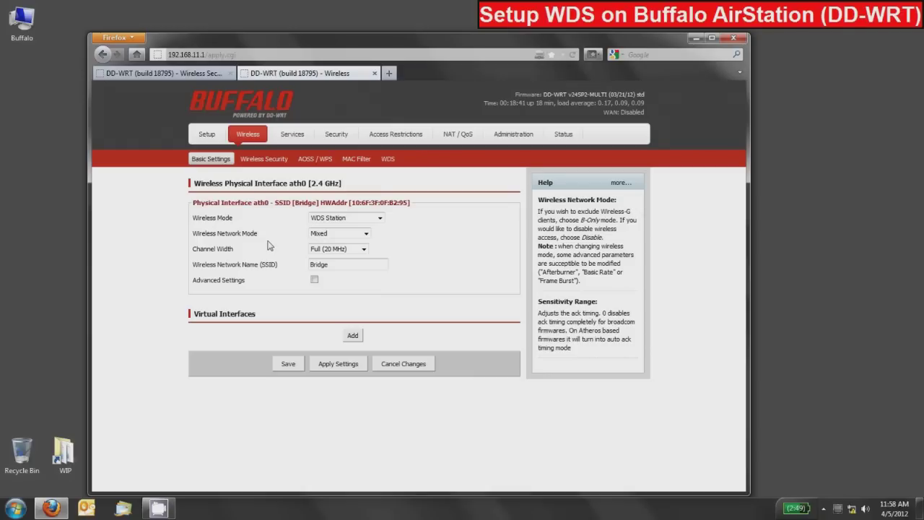
Step: Add a virtual interface with SSID Buffalo-Network and save the wireless settings
left_click(353, 337)
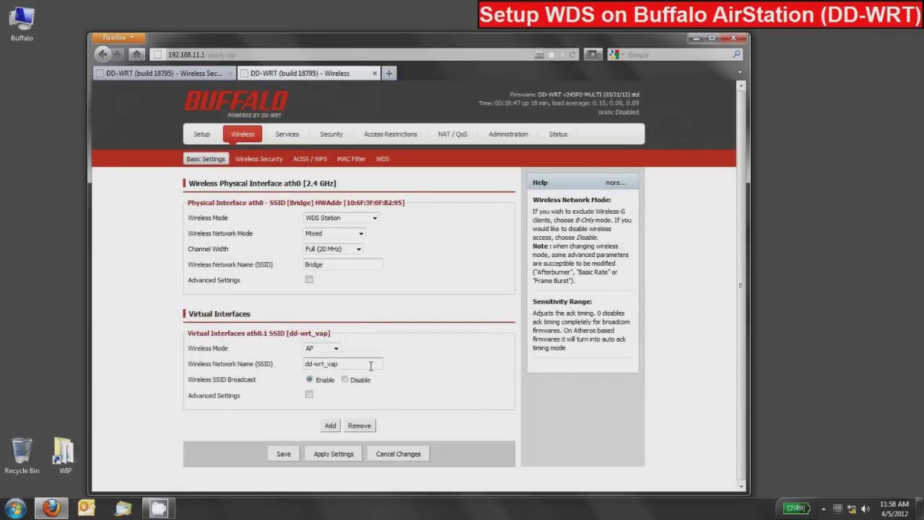
left_click_drag(362, 364, 304, 364)
type("Buffalo-Network")
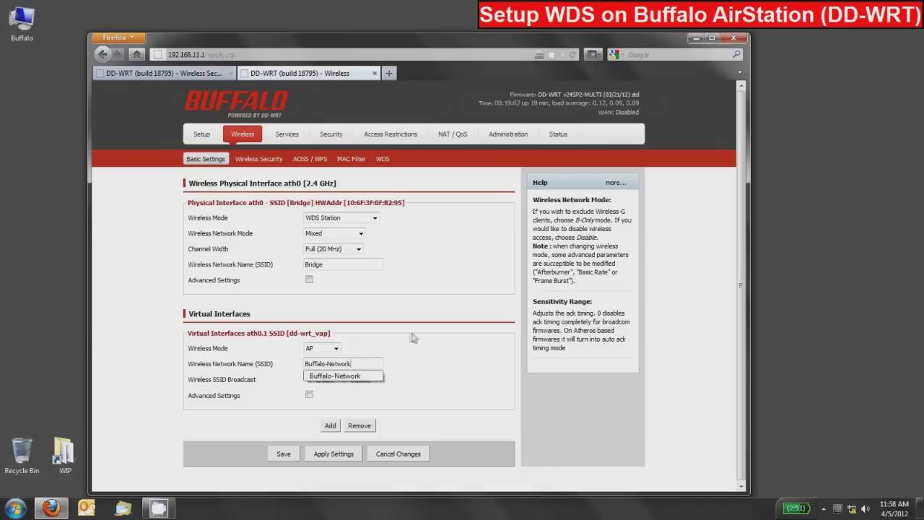
left_click(417, 342)
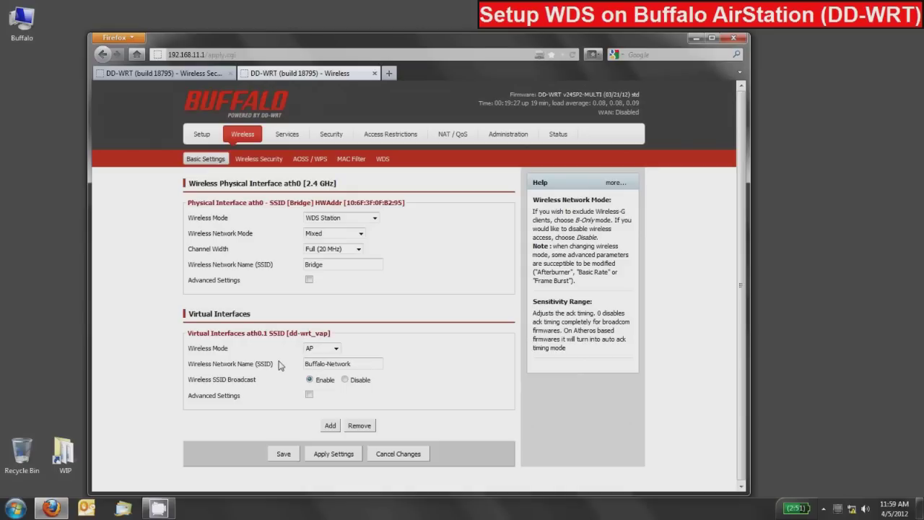
left_click(283, 455)
left_click(253, 160)
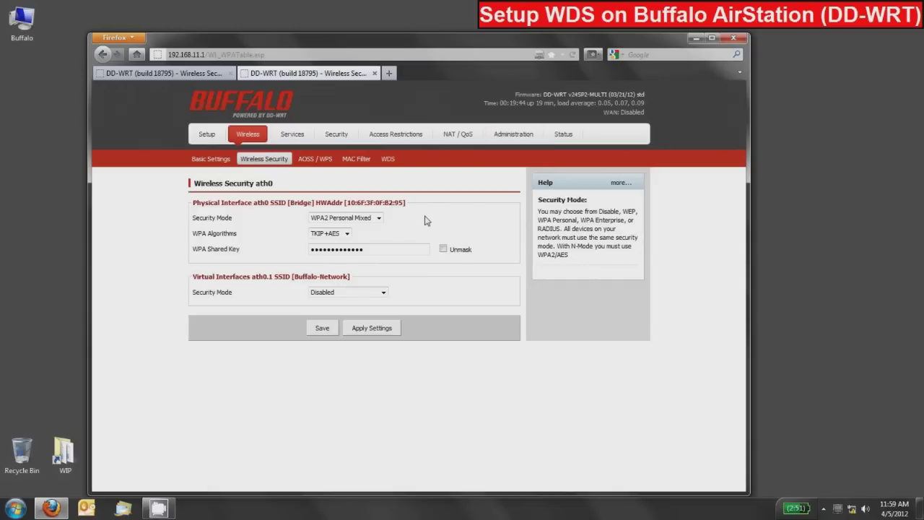
Step: Give the Bridge interface WPA2 Personal security with AES and a new shared key, then save
left_click(336, 218)
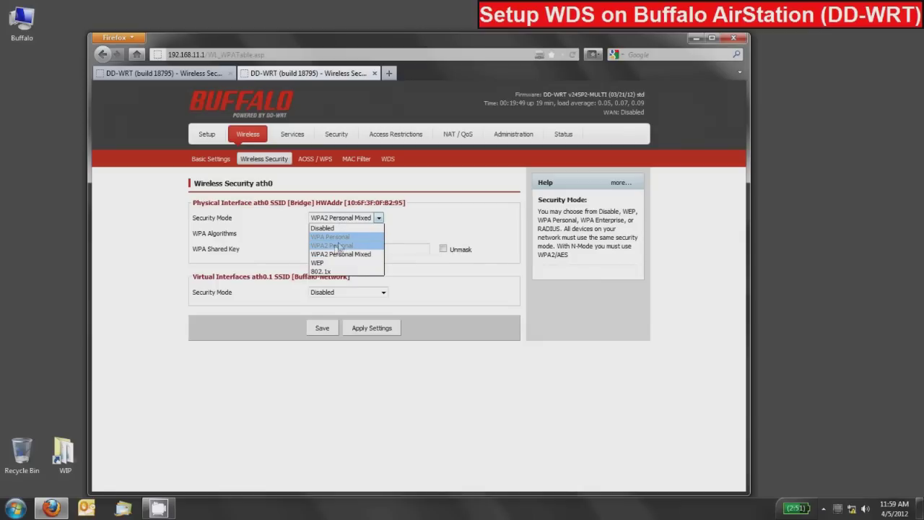
left_click(337, 246)
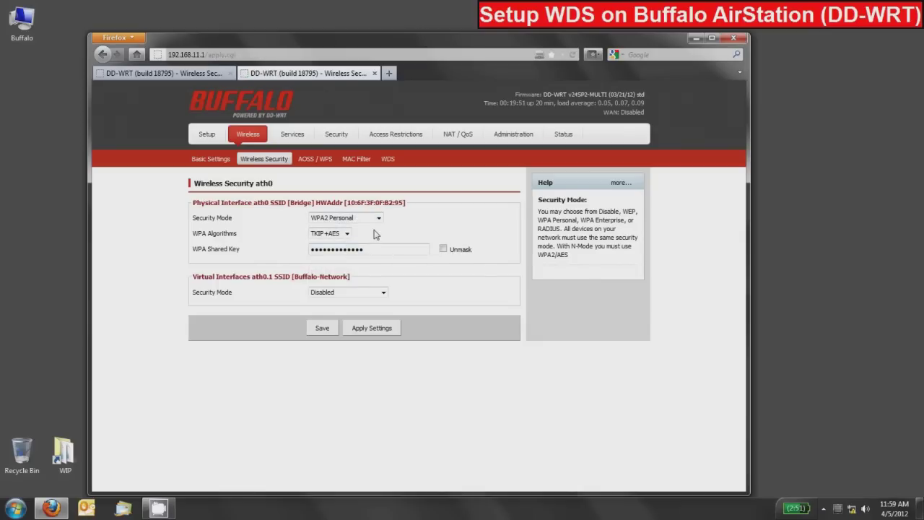
left_click(332, 233)
left_click(323, 253)
left_click(443, 249)
double_click(394, 250)
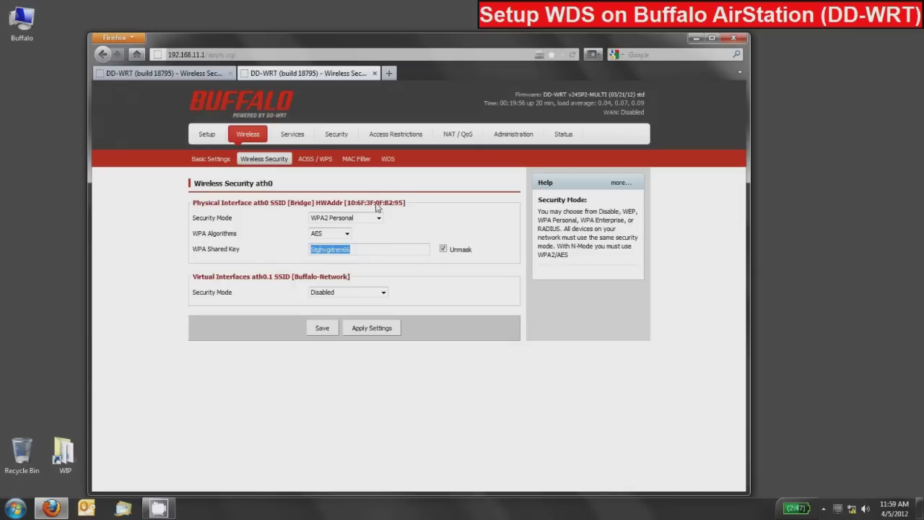
type("password")
left_click(271, 236)
left_click(322, 329)
Step: Set Buffalo-Network to WPA2 Personal Mixed with TKIP+AES and a new shared key, save, and unmask both keys
left_click(343, 292)
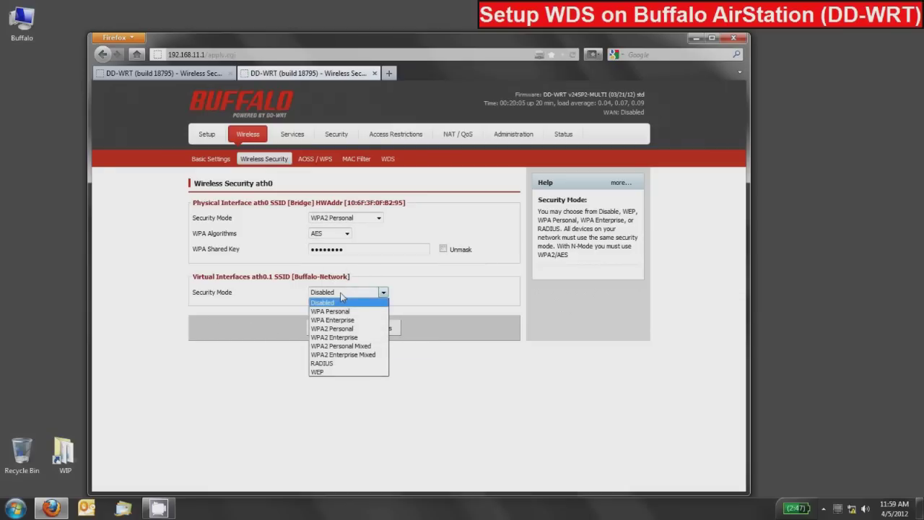
left_click(335, 347)
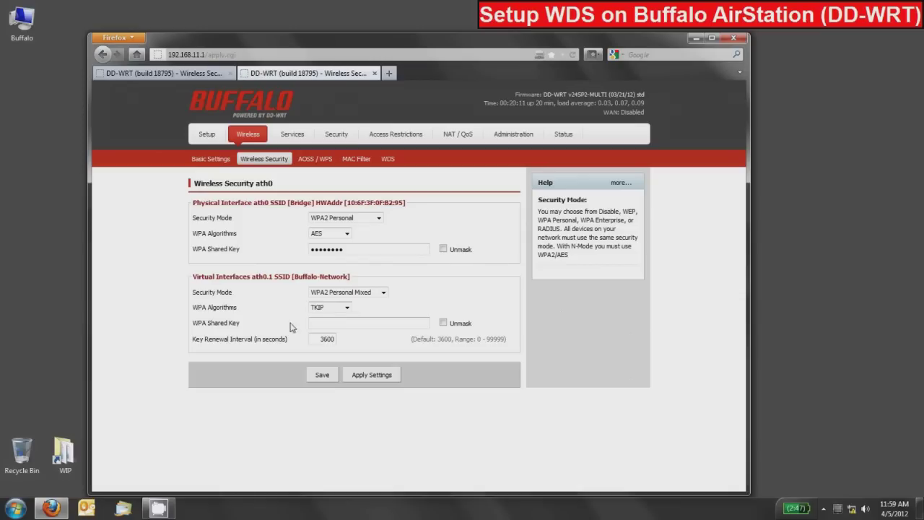
left_click(336, 307)
left_click(325, 337)
left_click(442, 323)
left_click(406, 321)
type("12345678")
left_click(322, 375)
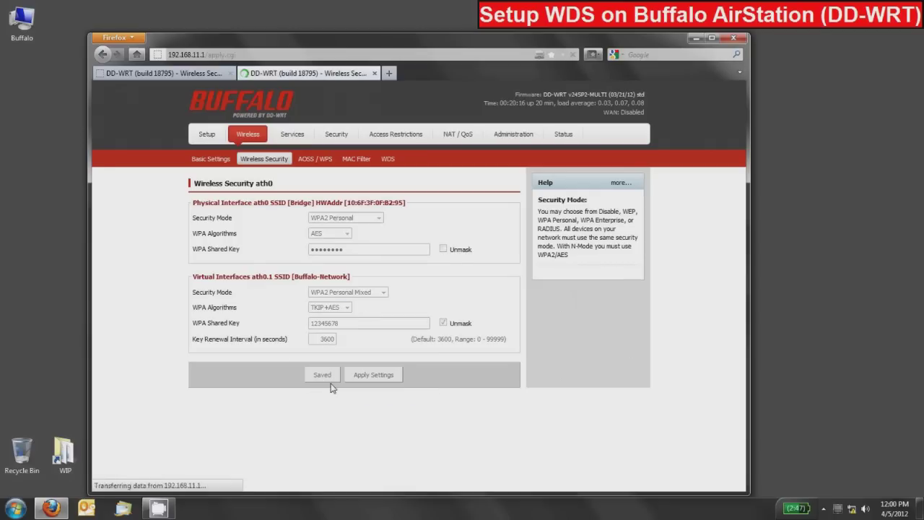
left_click(443, 249)
left_click(443, 323)
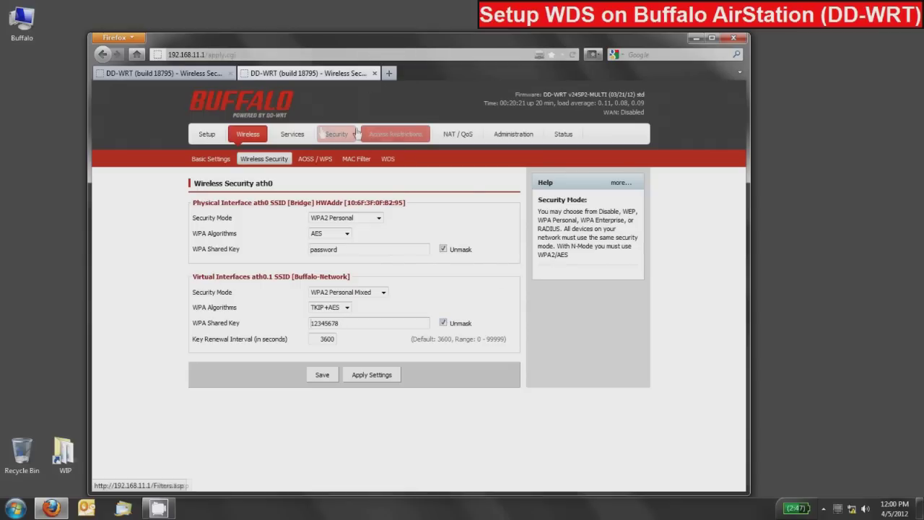
Step: Compare both routers' tabs, apply the settings on the B2:95 router, and close its tab
left_click(159, 74)
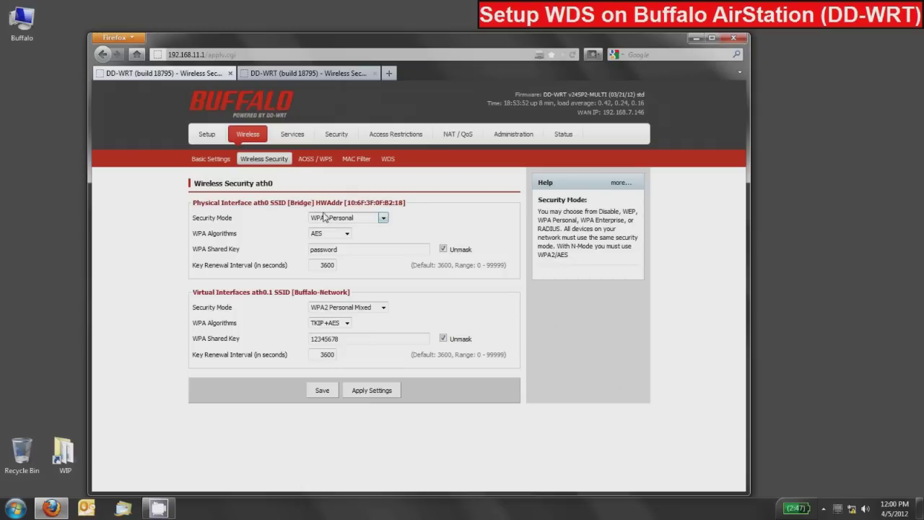
left_click(279, 78)
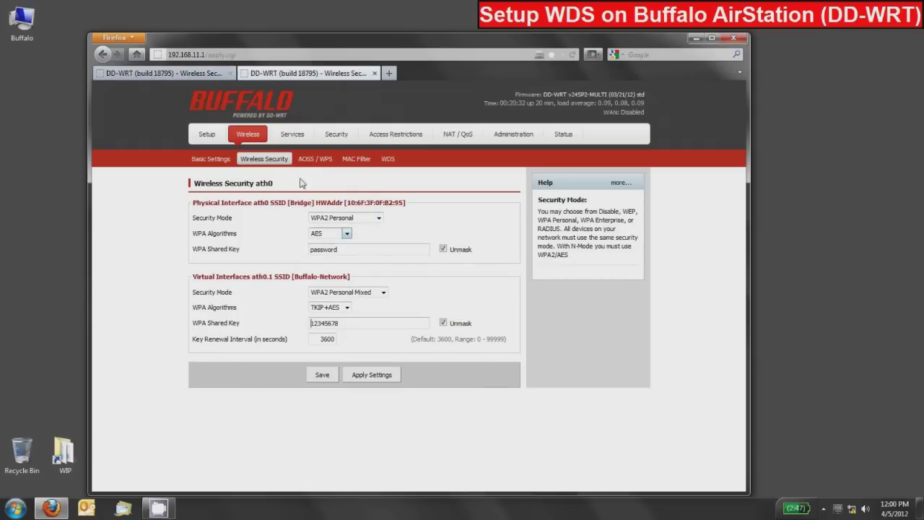
left_click(193, 75)
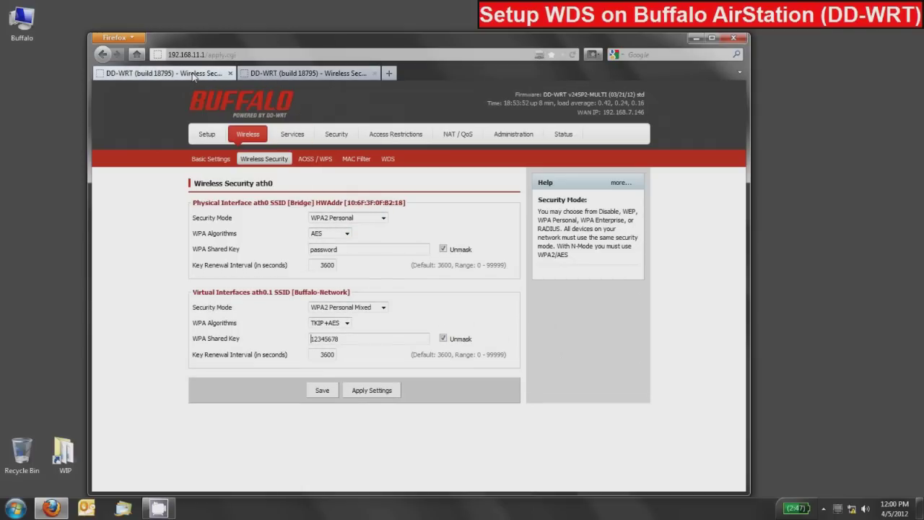
left_click(304, 76)
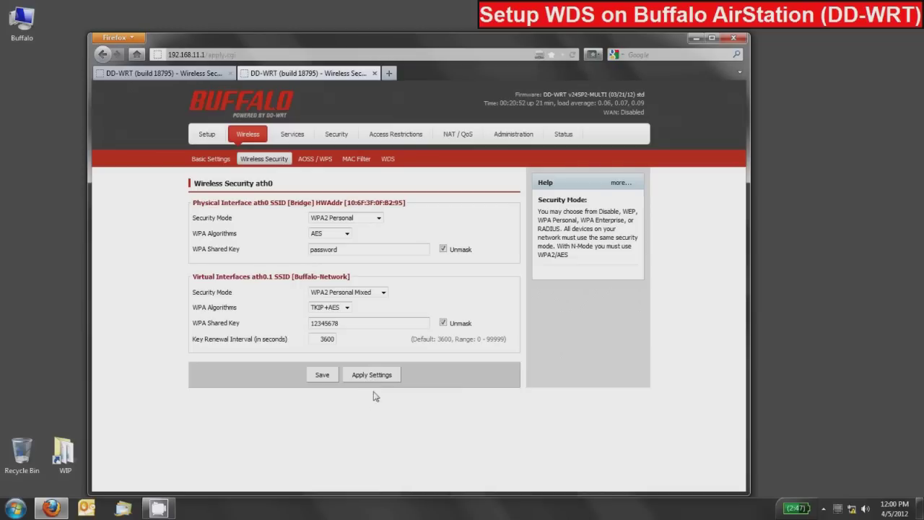
left_click(371, 374)
left_click(375, 73)
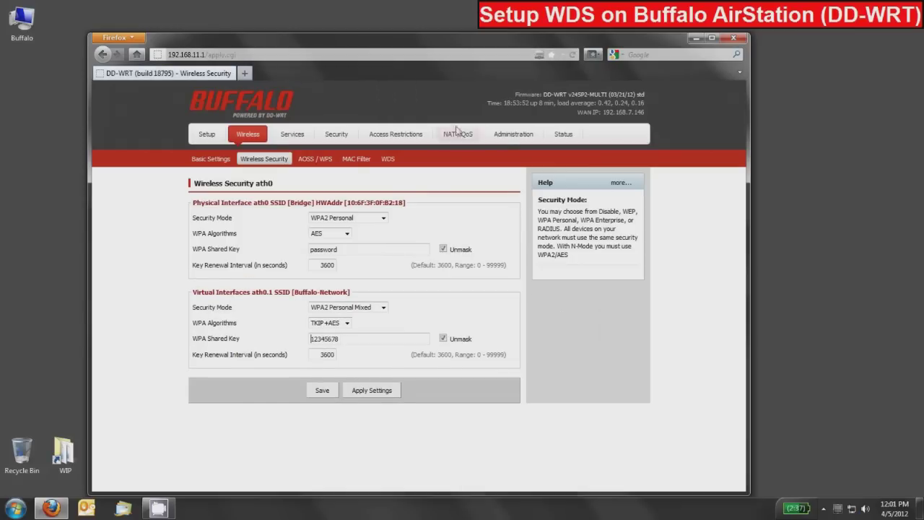
Step: View the B2:18 router's Status > Wireless page and check its Wireless Nodes list
left_click(210, 159)
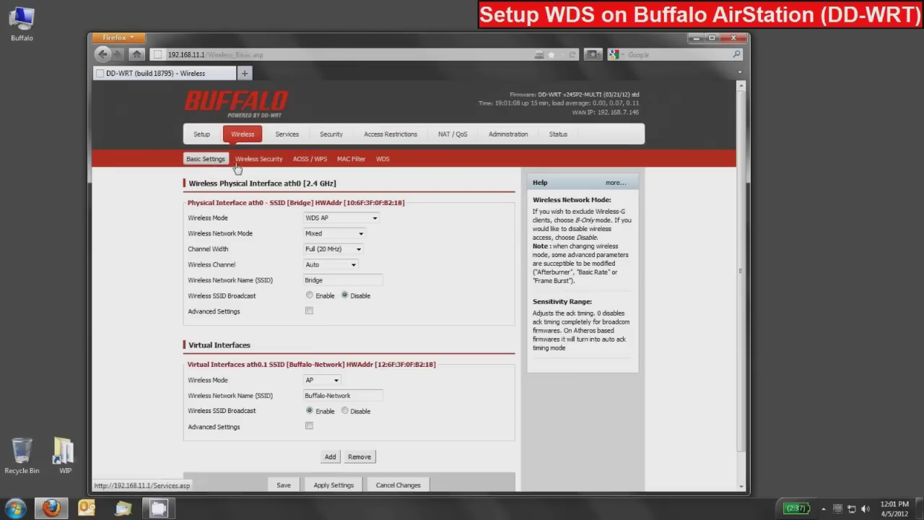
left_click(558, 134)
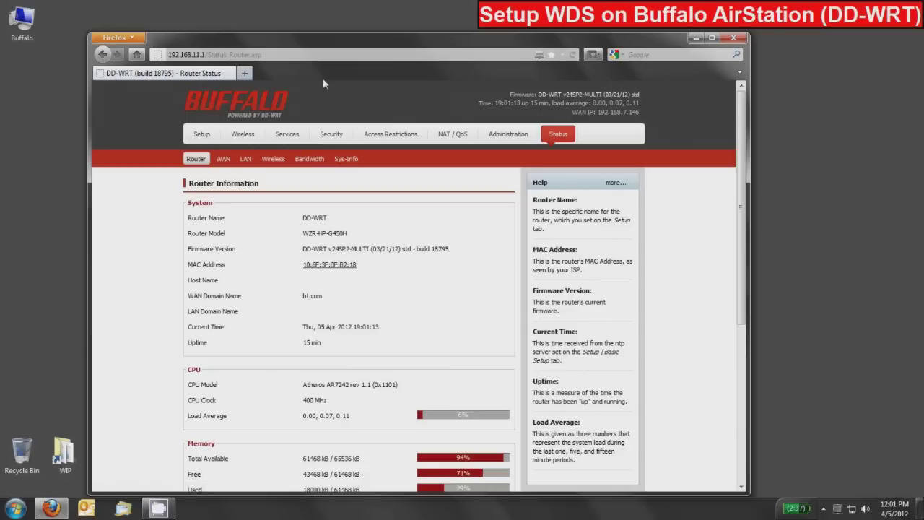
left_click(273, 159)
scroll(306, 179, "down", 3)
scroll(320, 178, "up", 2)
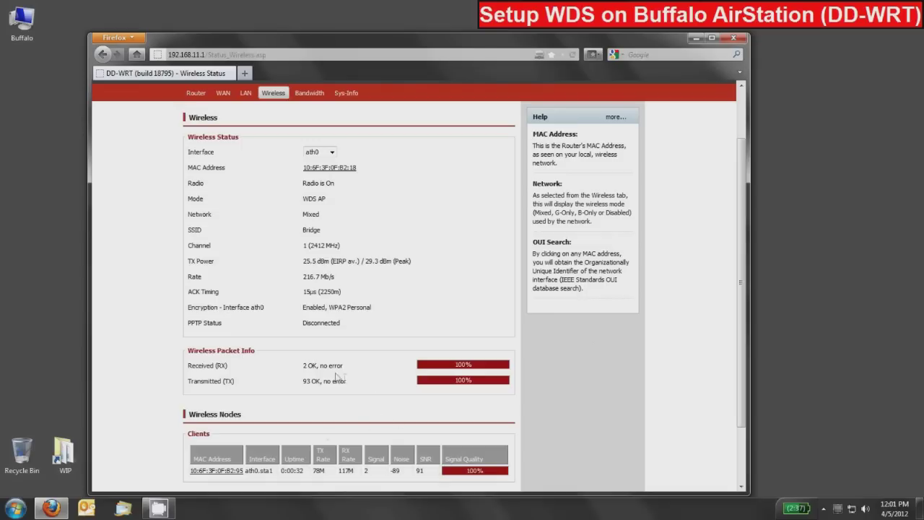
scroll(341, 274, "down", 1)
scroll(339, 312, "up", 3)
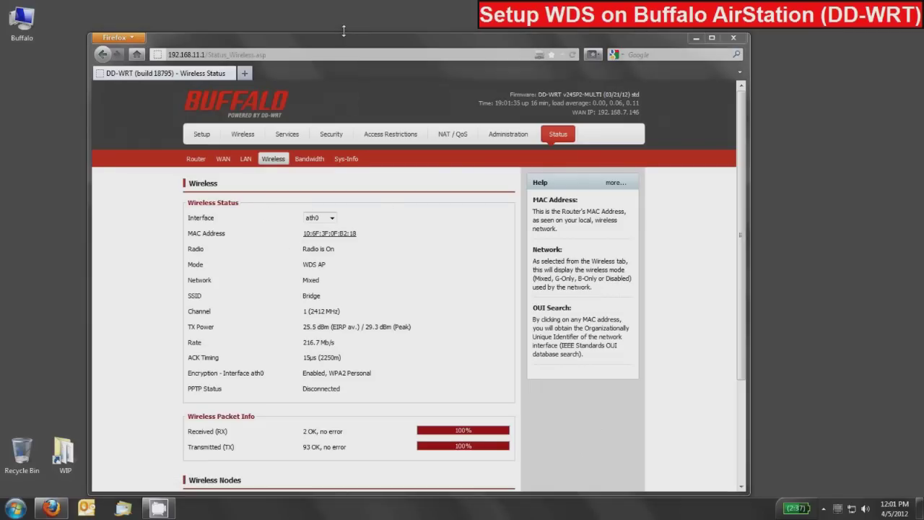
left_click(244, 75)
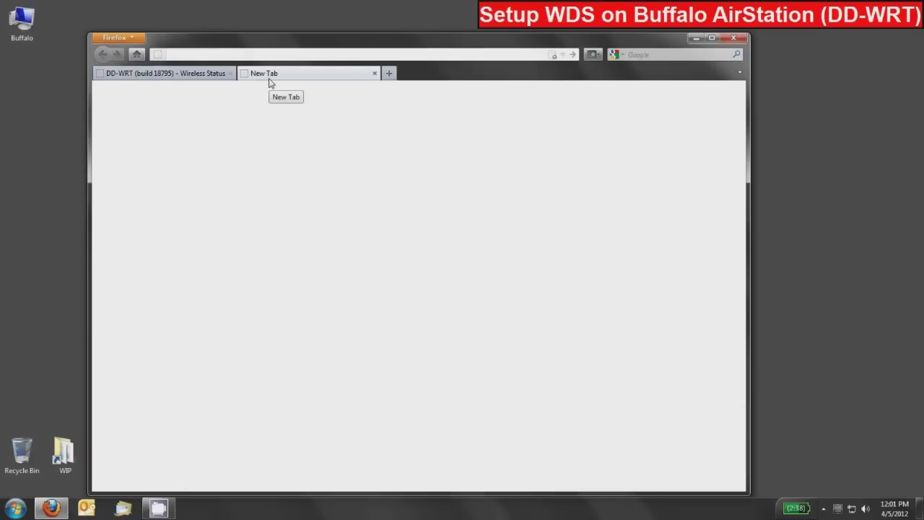
Step: Enter 192.168.11.254 in the new tab's address bar to load the second router
type("192.16")
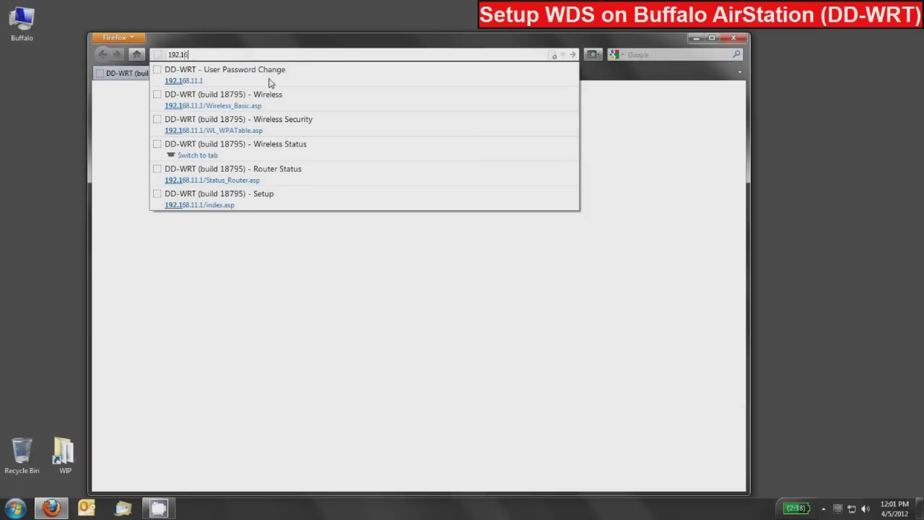
type("8.11.254")
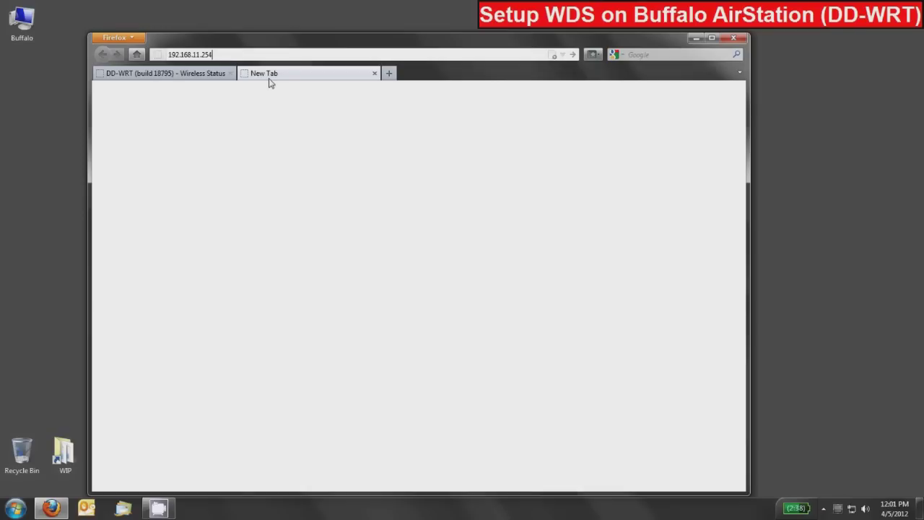
key("Return")
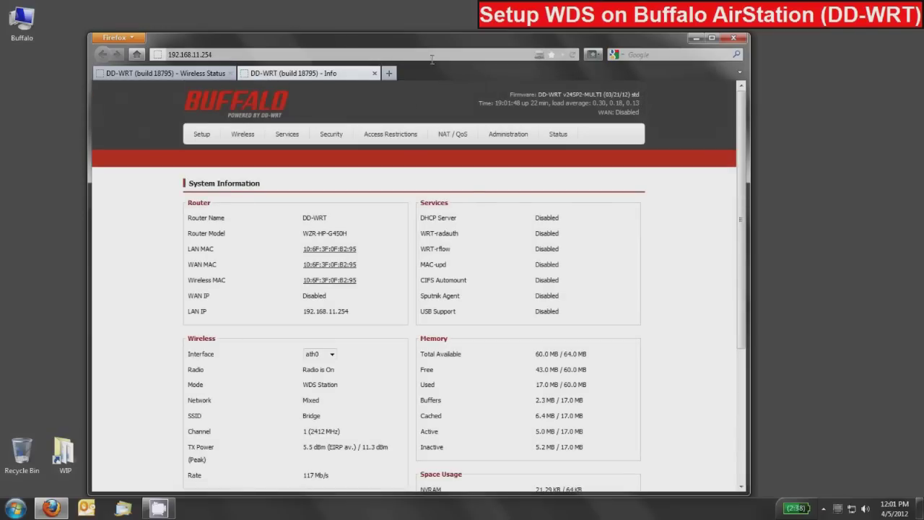
Step: Log in to the 192.168.11.254 router as root with its password to reach Router Status
left_click(558, 137)
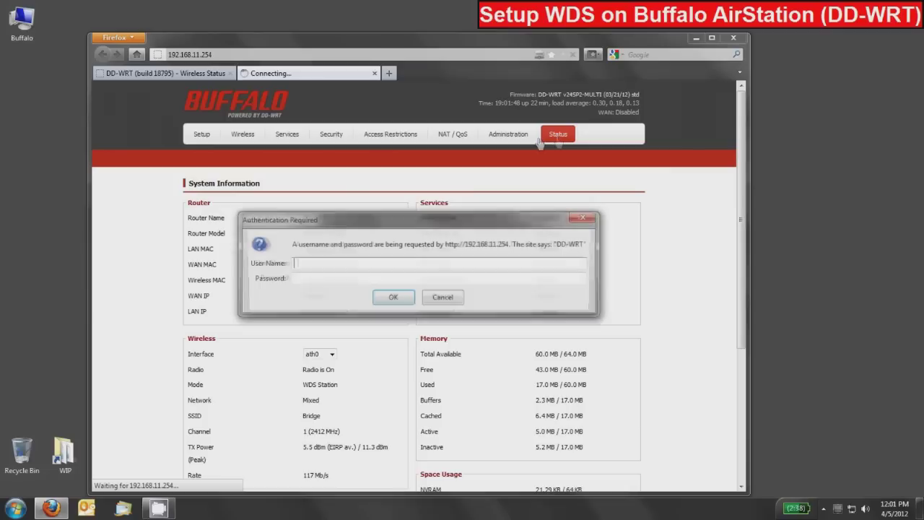
type("root")
key("Tab")
type("a")
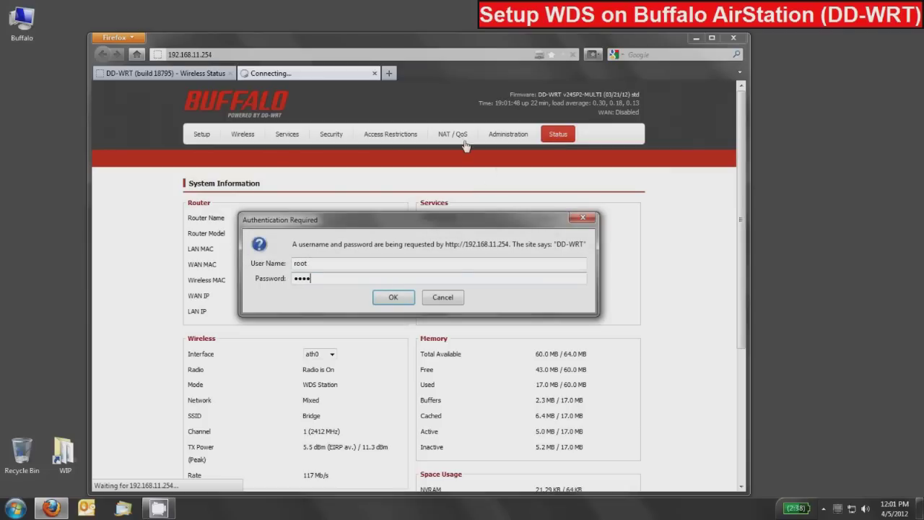
key("Return")
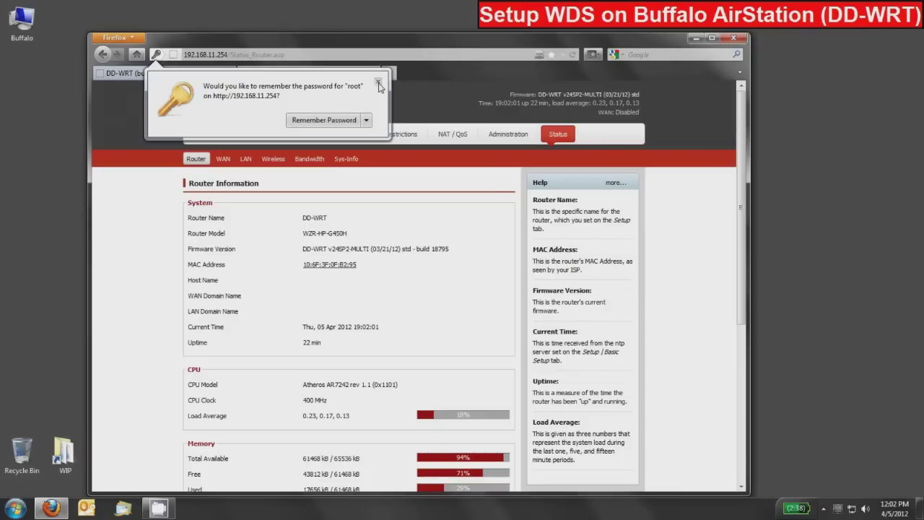
Step: Dismiss the save-password prompt and confirm the 100% WDS link in Wireless Status
left_click(378, 83)
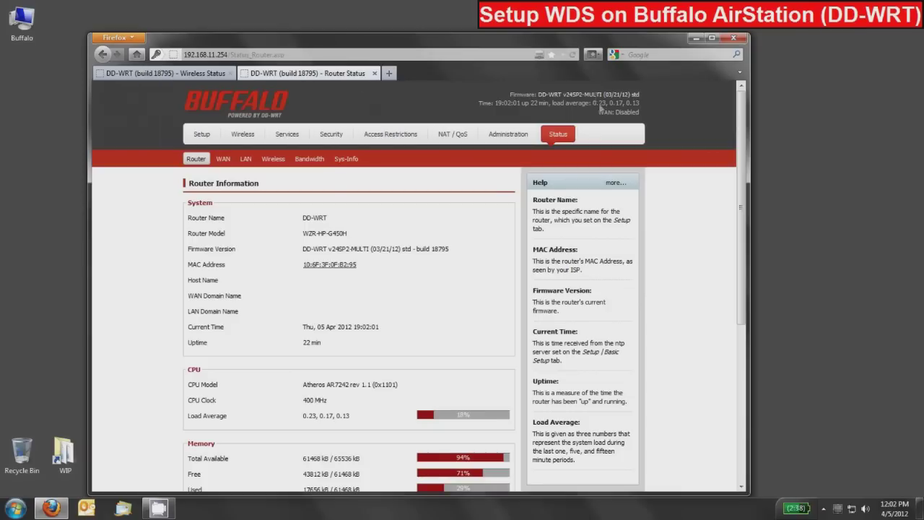
left_click(273, 160)
scroll(320, 209, "down", 2)
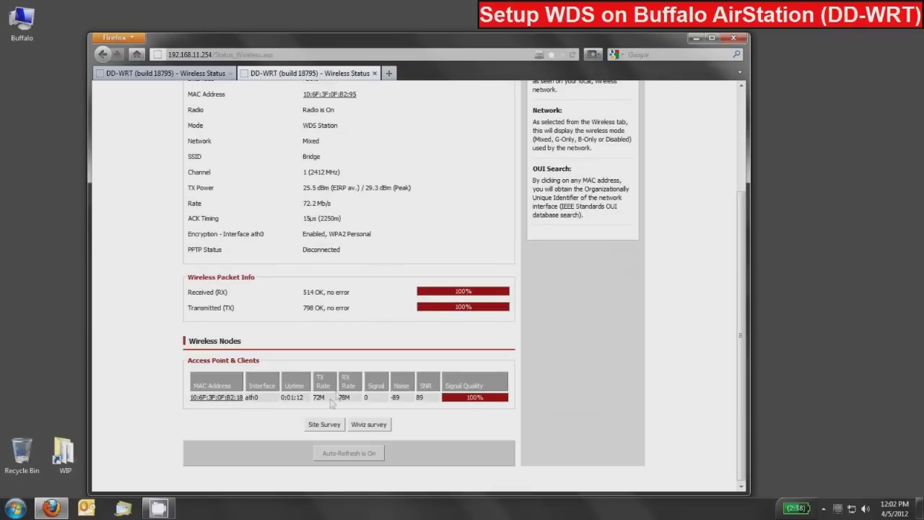
scroll(322, 375, "up", 2)
scroll(318, 349, "up", 2)
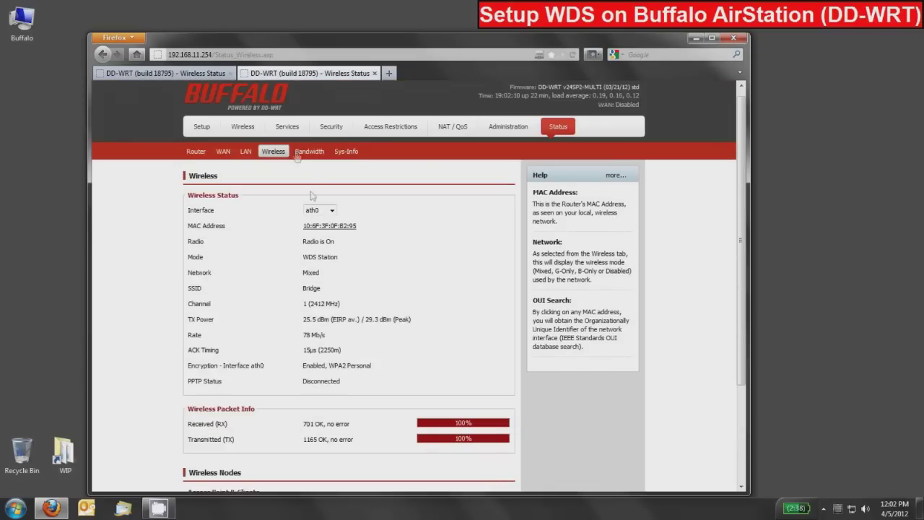
left_click(208, 135)
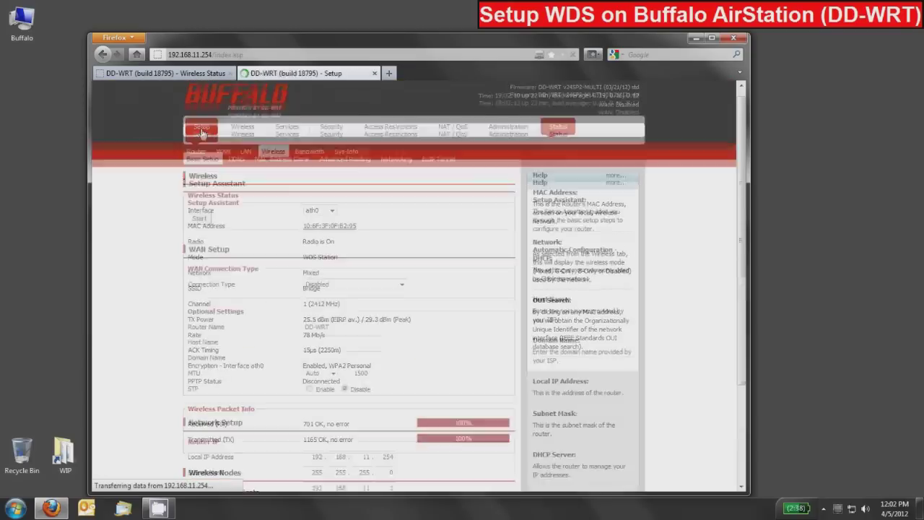
Step: Show Wireless Basic Settings: ath0 Bridge in WDS Station mode plus the Buffalo-Network virtual AP
scroll(374, 341, "down", 2)
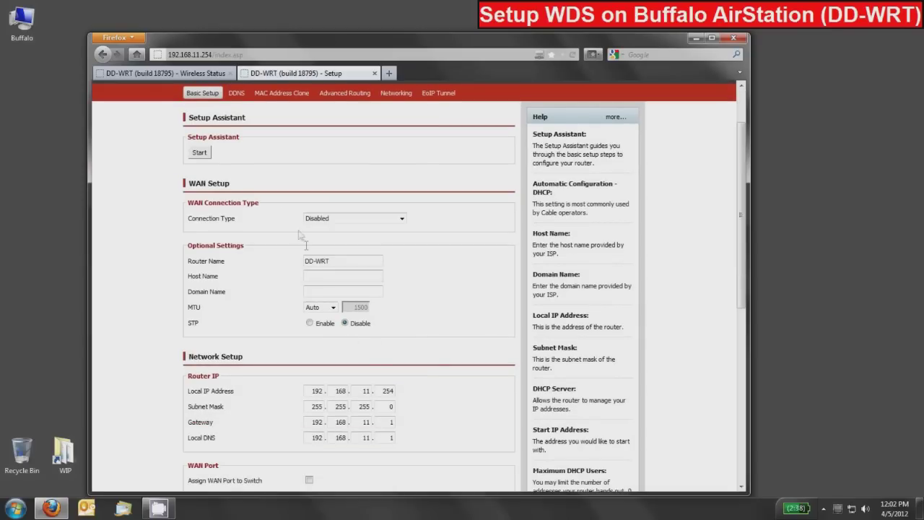
scroll(231, 231, "down", 2)
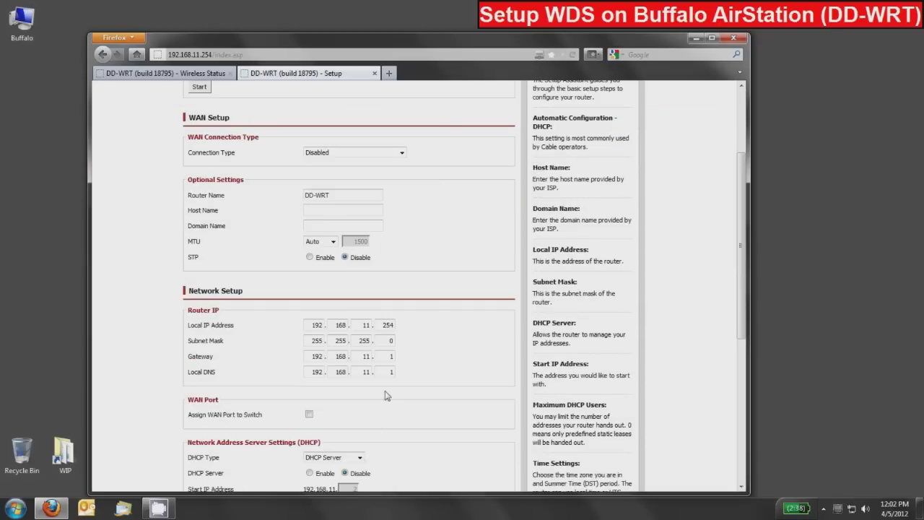
scroll(389, 396, "up", 4)
left_click(247, 138)
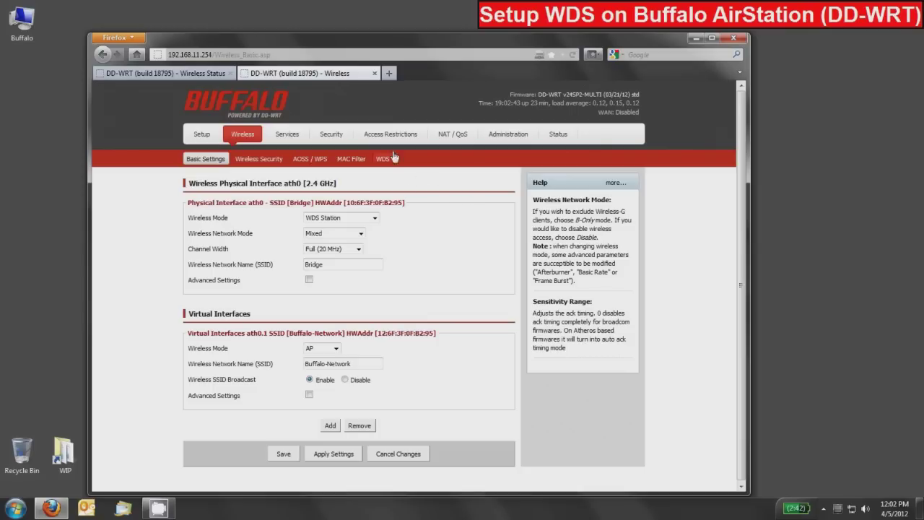
Step: Close Firefox and join the Buffalo-Network wireless network using its security key
left_click(733, 40)
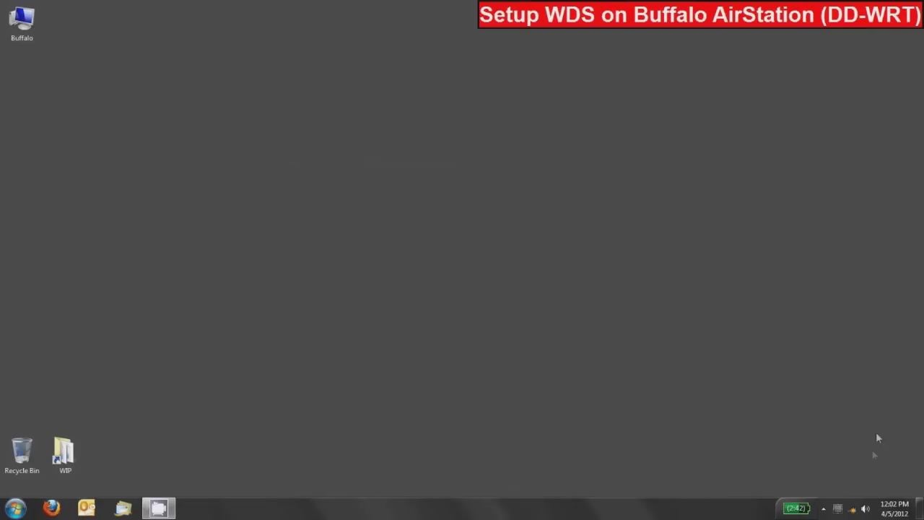
left_click(852, 510)
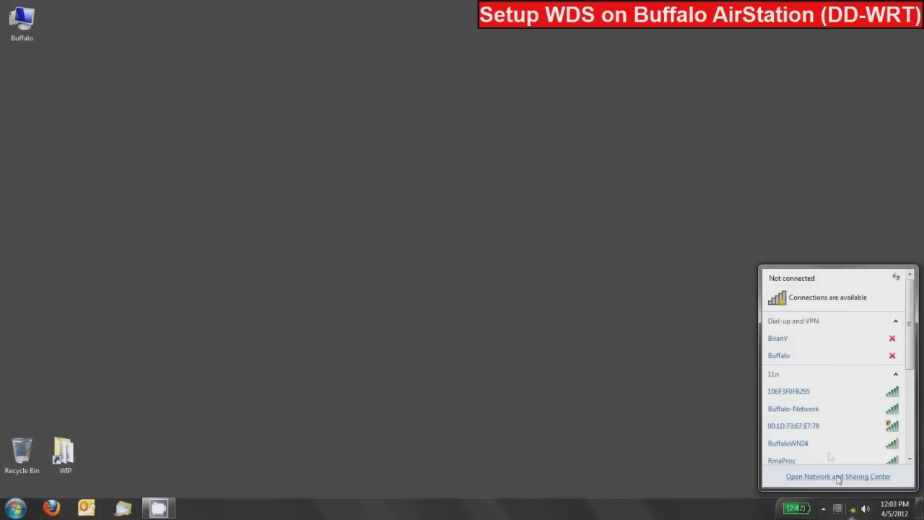
left_click(816, 395)
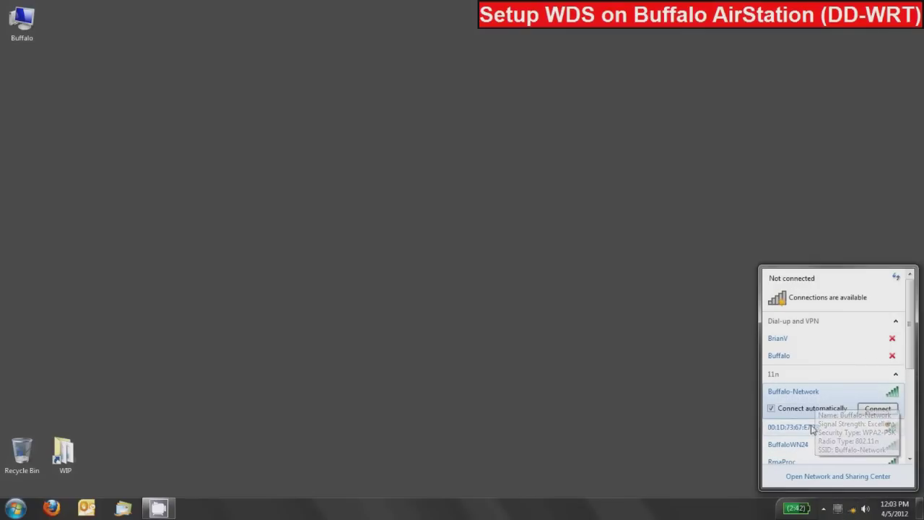
left_click(880, 410)
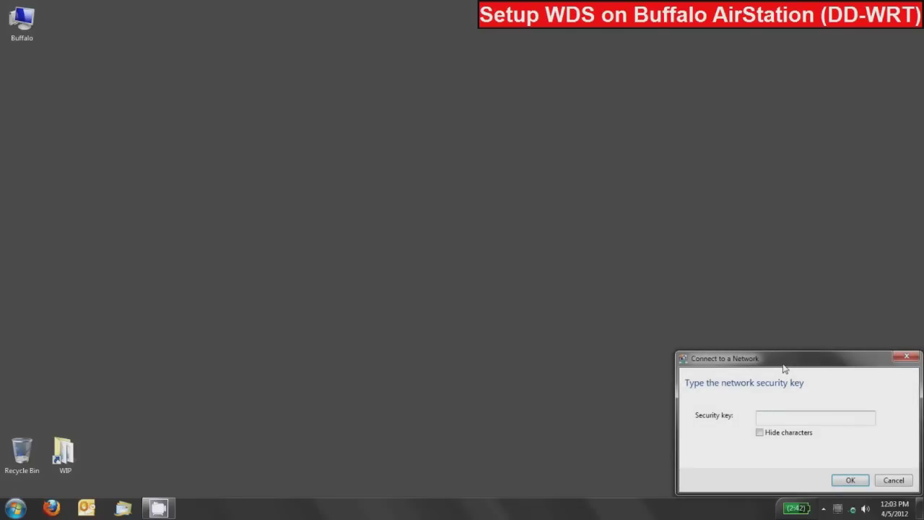
type("12345678")
left_click(760, 434)
left_click(760, 432)
left_click(850, 480)
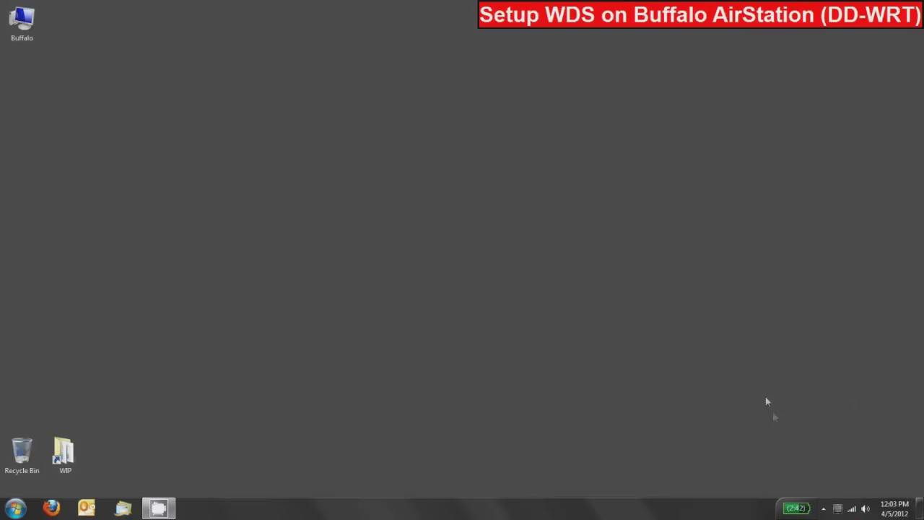
Step: Confirm Buffalo-Network shows as connected and relaunch Firefox
left_click(854, 512)
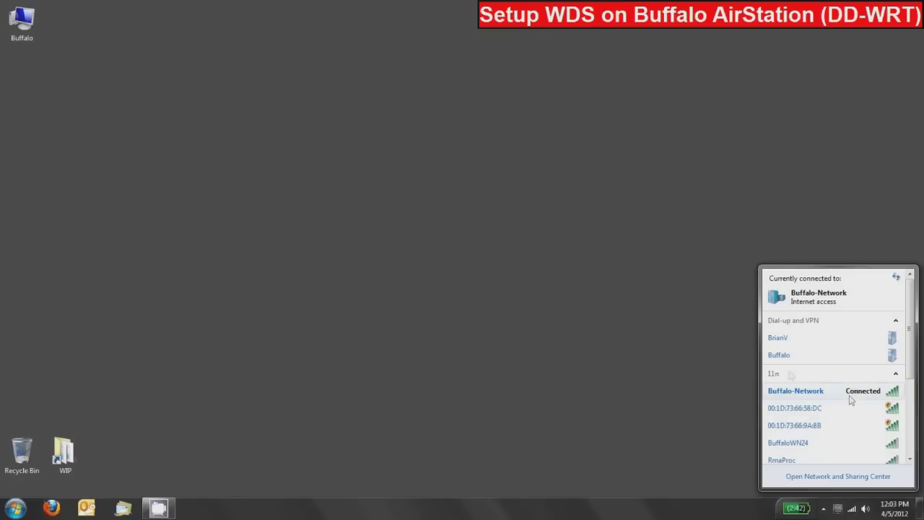
left_click(597, 342)
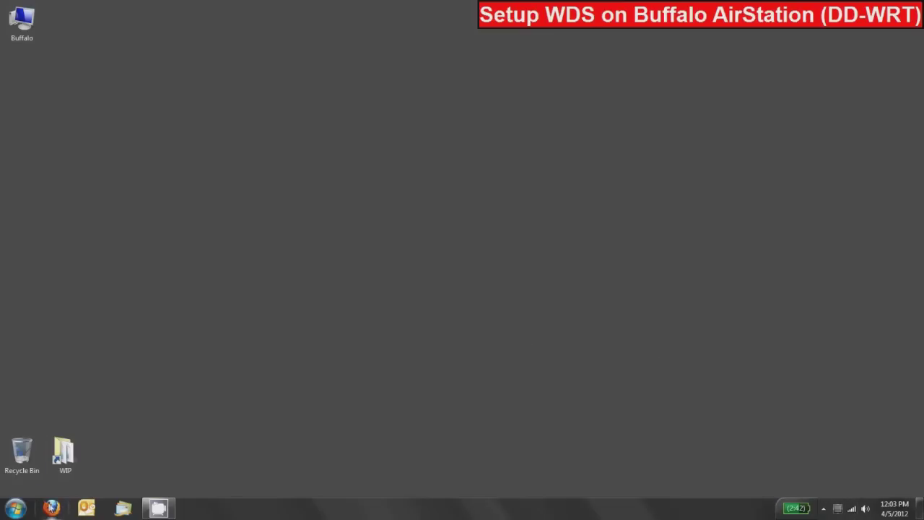
left_click(51, 507)
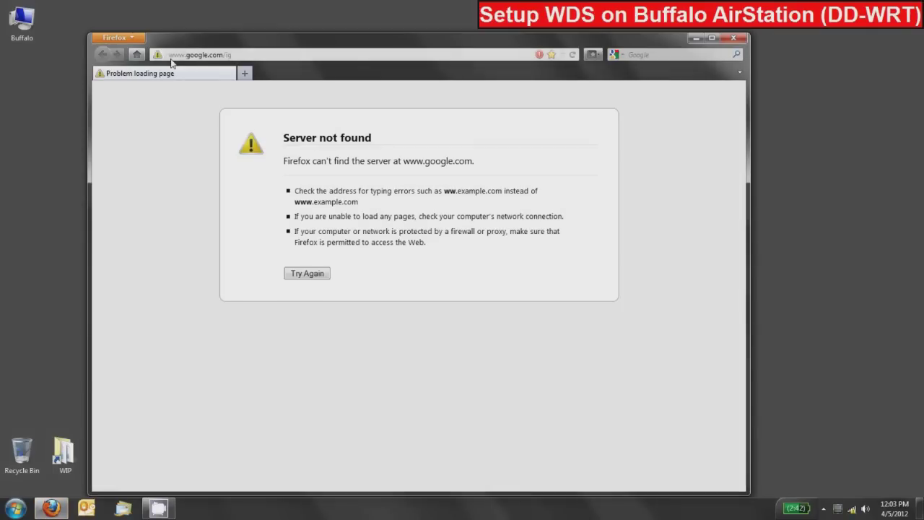
Step: Load 192.168.11.1 and log in to its Status section as root
left_click(229, 58)
type("192.168.11.1")
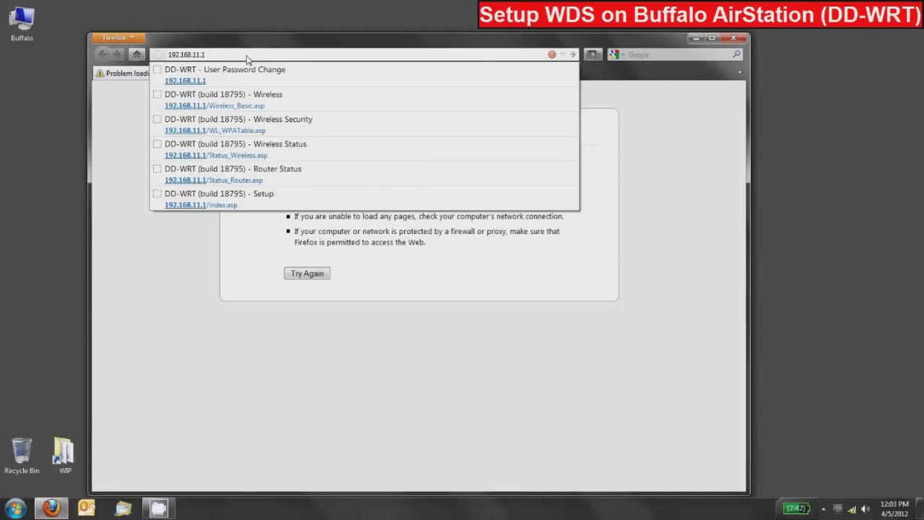
key("Return")
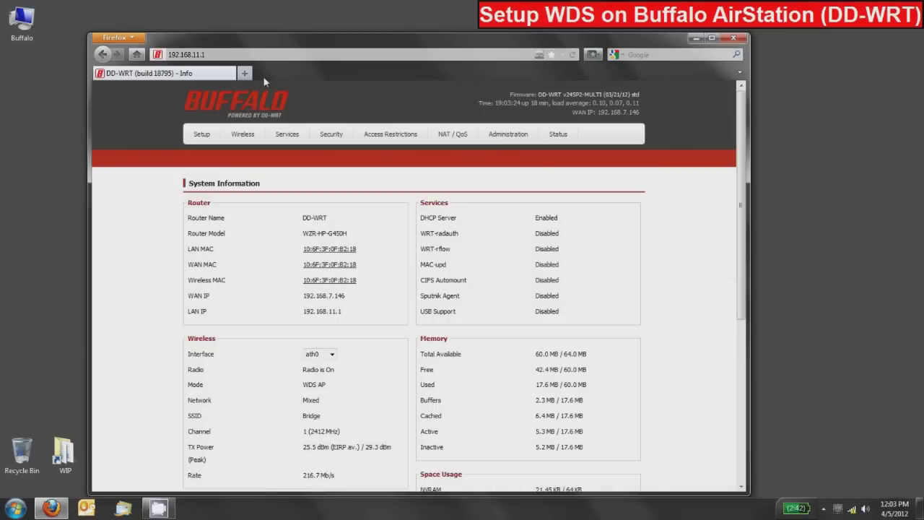
left_click(558, 135)
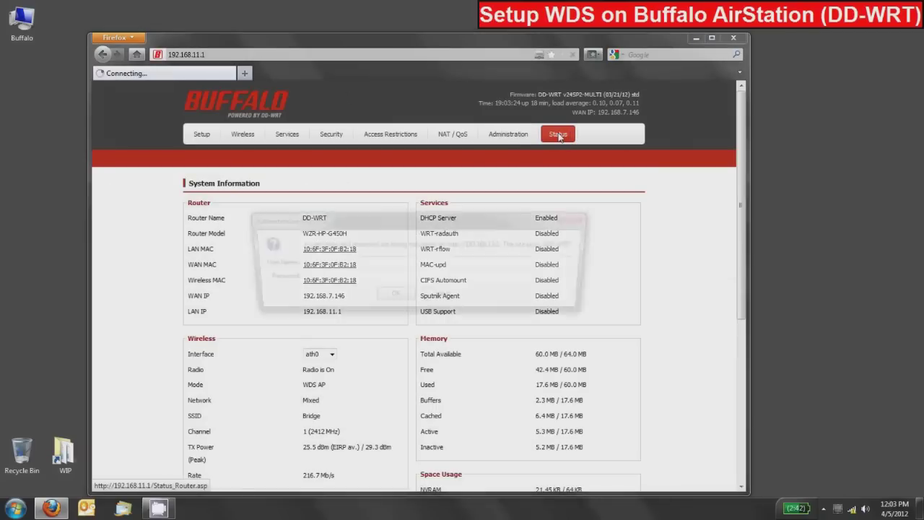
type("root")
key("Tab")
type("*********")
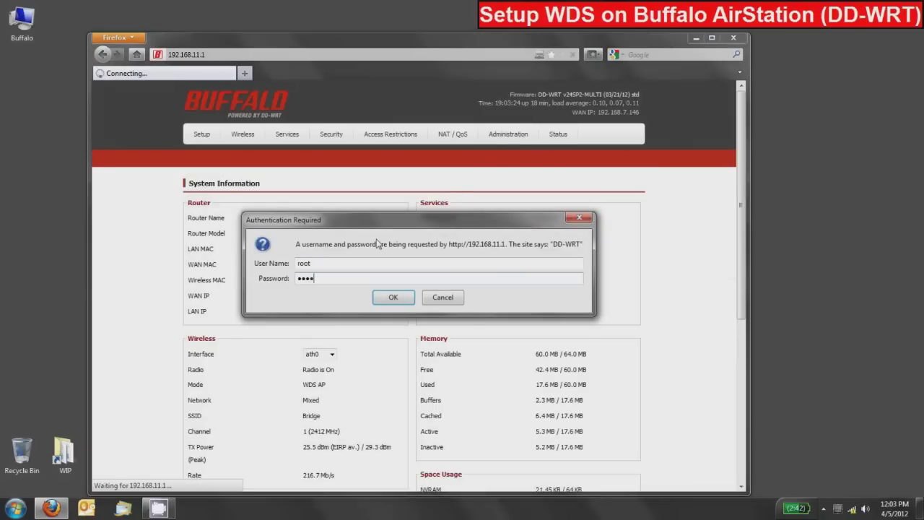
key("Return")
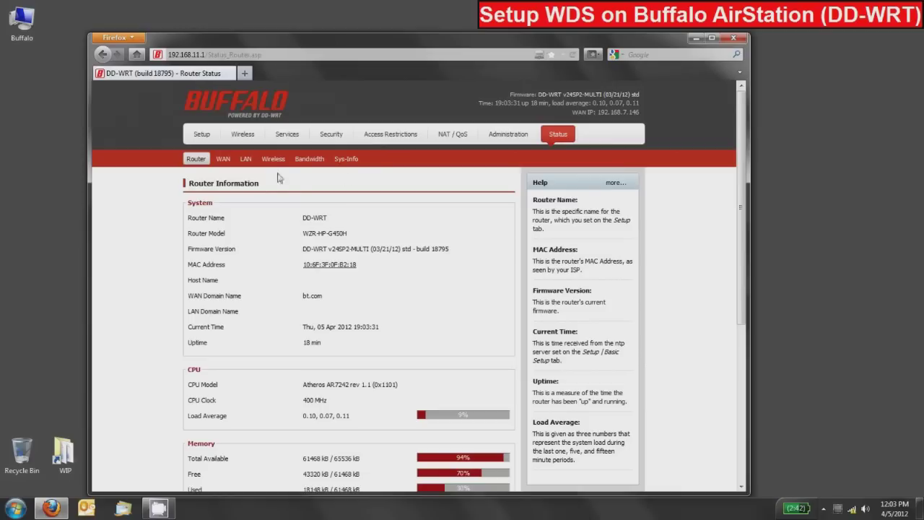
Step: Check Wireless Status listing one linked ath0.sta1 client at 100% signal quality
left_click(275, 160)
scroll(366, 247, "down", 3)
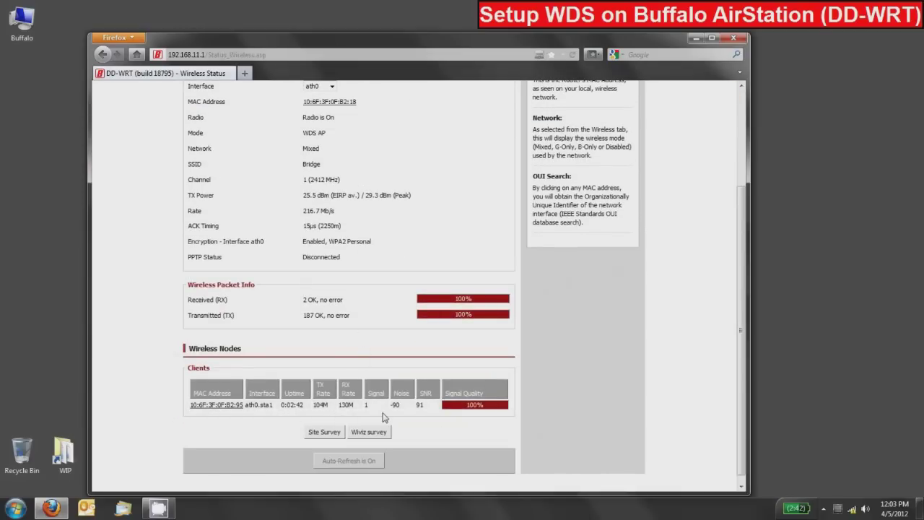
scroll(384, 415, "up", 3)
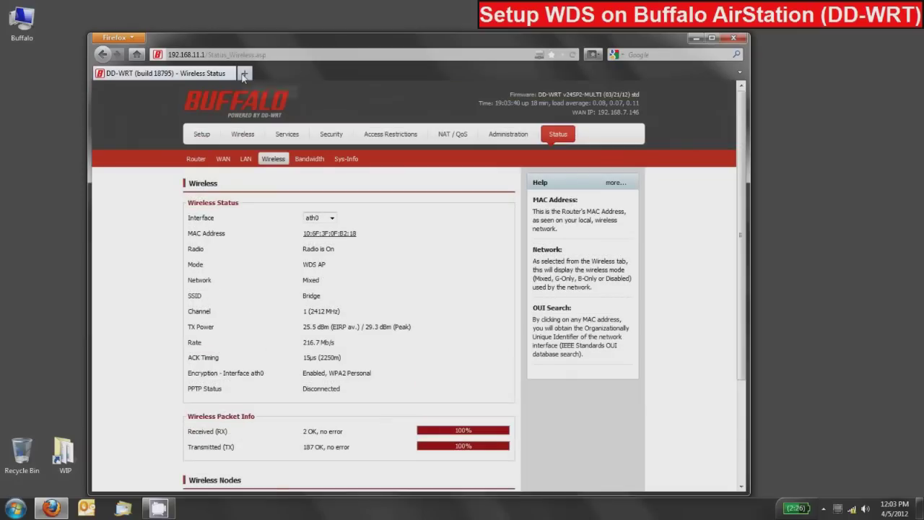
Step: Load 192.168.11.254 in a new tab and log in to its Status section as root
left_click(245, 75)
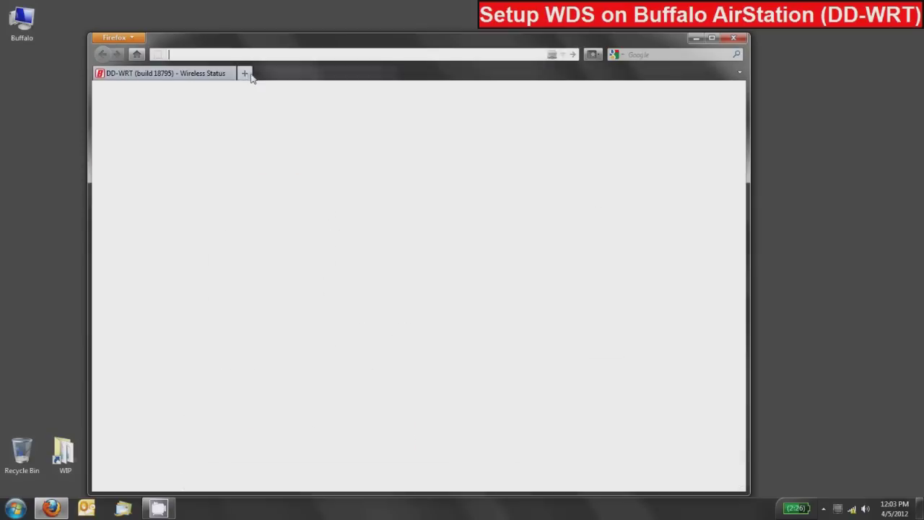
type("192.168.11.254")
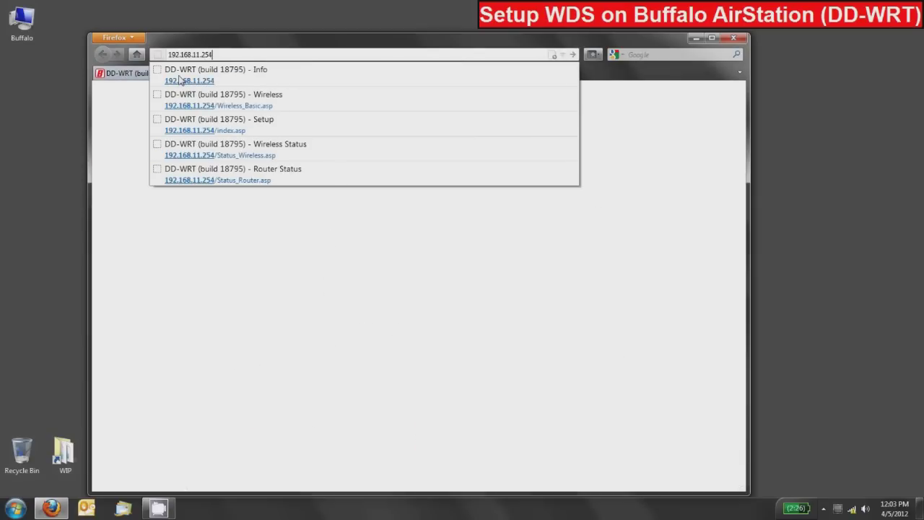
key("Return")
left_click(180, 77)
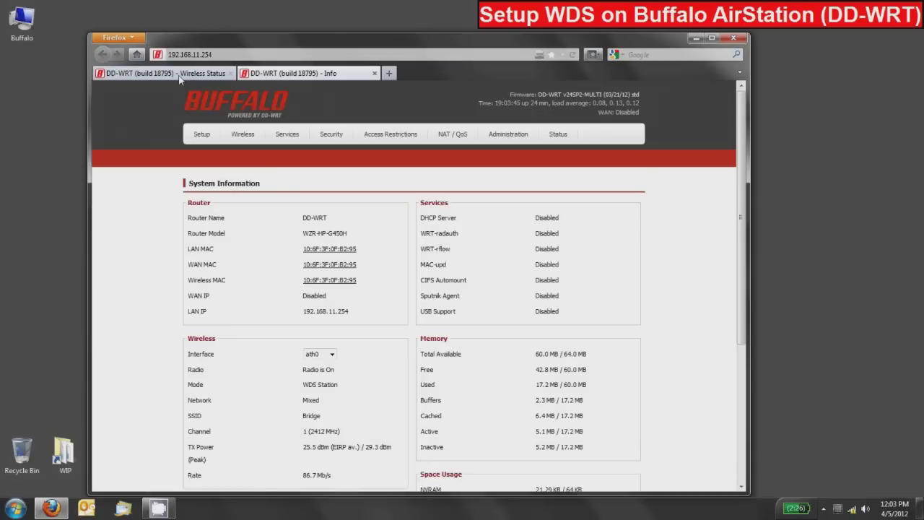
type("root")
key("Tab")
type("p")
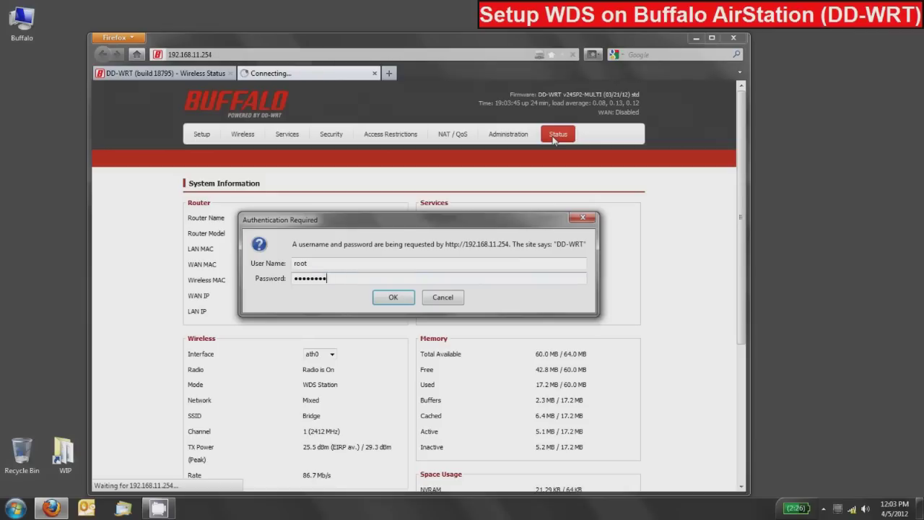
key("Return")
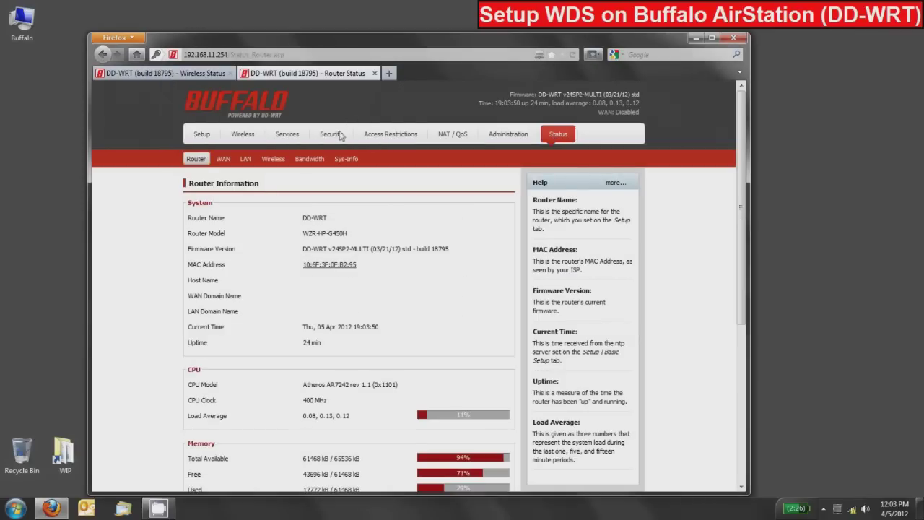
Step: Check Wireless Status: WDS Station on SSID Bridge at 130 Mb/s with two linked nodes
left_click(273, 159)
scroll(344, 272, "down", 3)
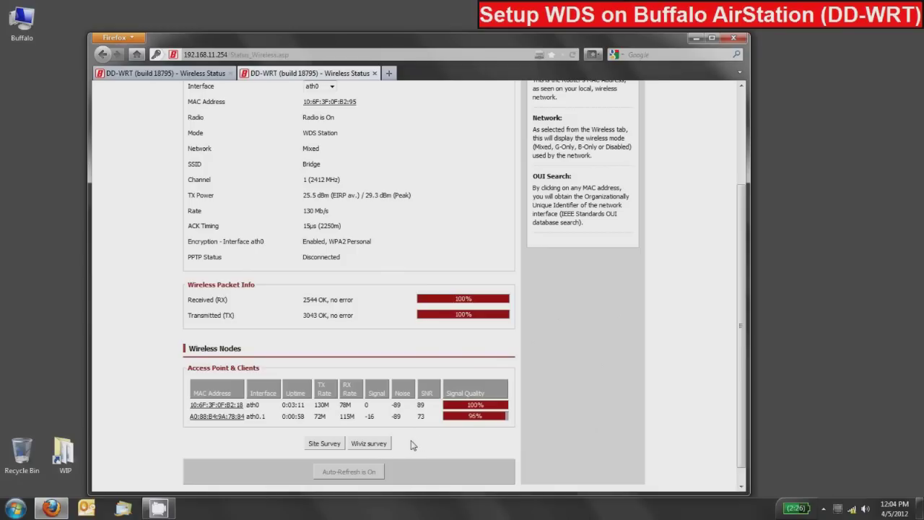
scroll(357, 349, "up", 2)
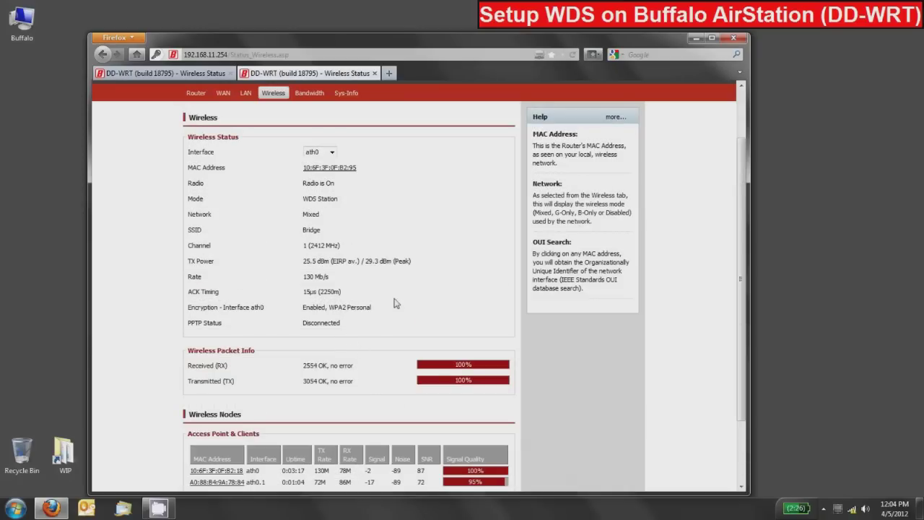
scroll(380, 306, "up", 2)
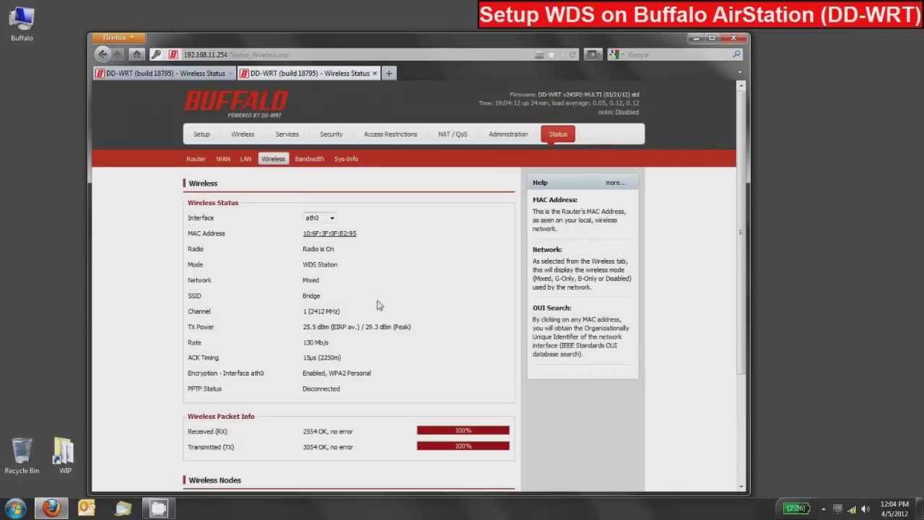